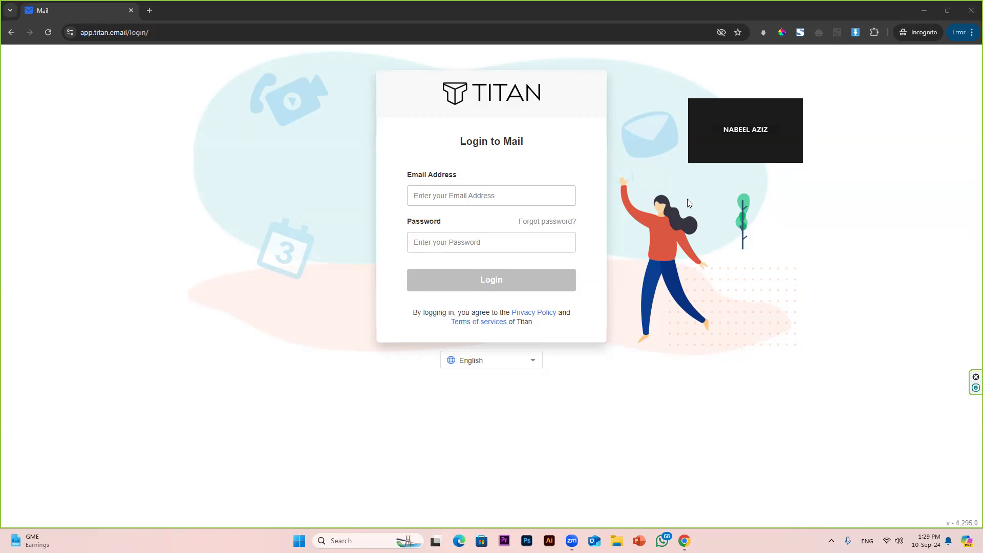
Step: Sign in to Titan Mail with the contact mailbox credentials, skip recovery setup, and open settings
click(480, 193)
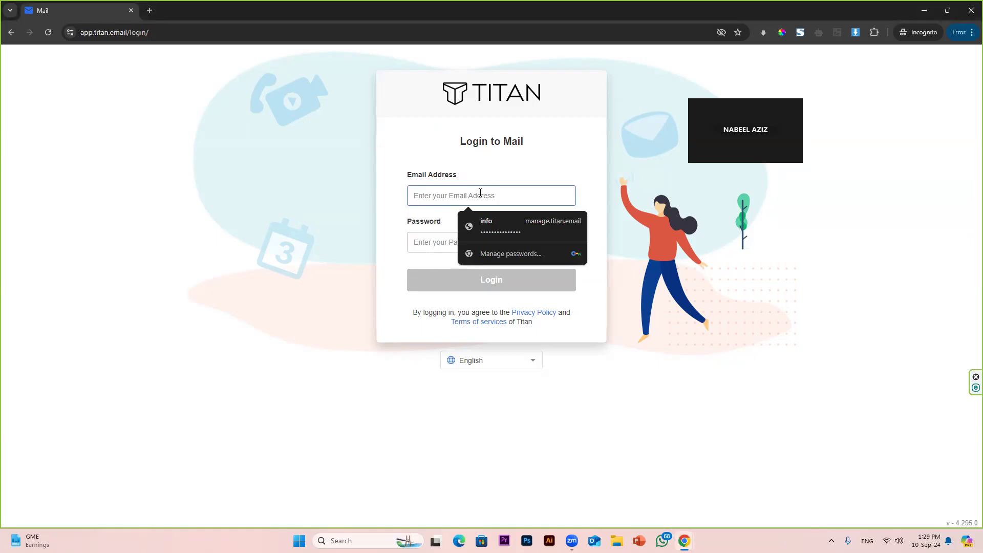
text(cmail)
key(BackSpace)
key(BackSpace)
key(BackSpace)
key(BackSpace)
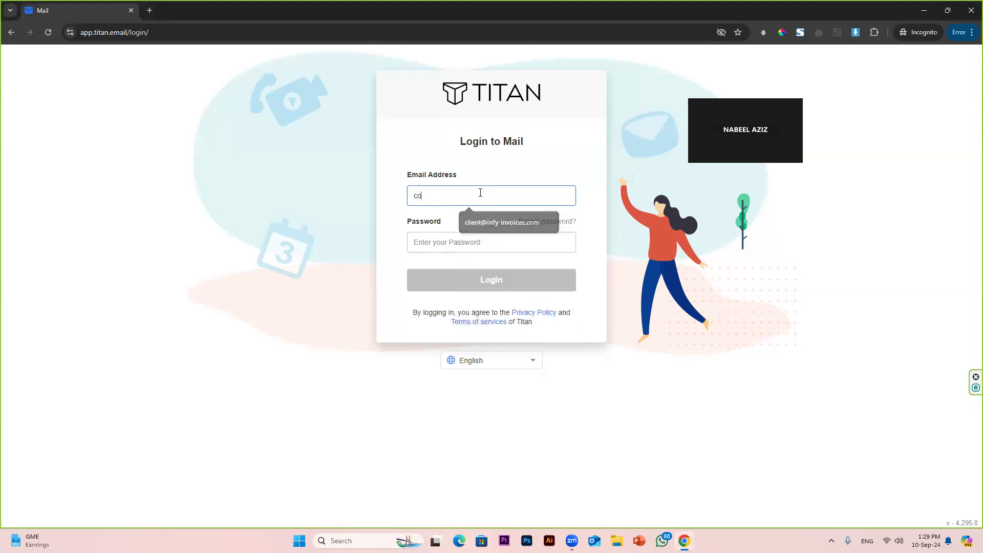
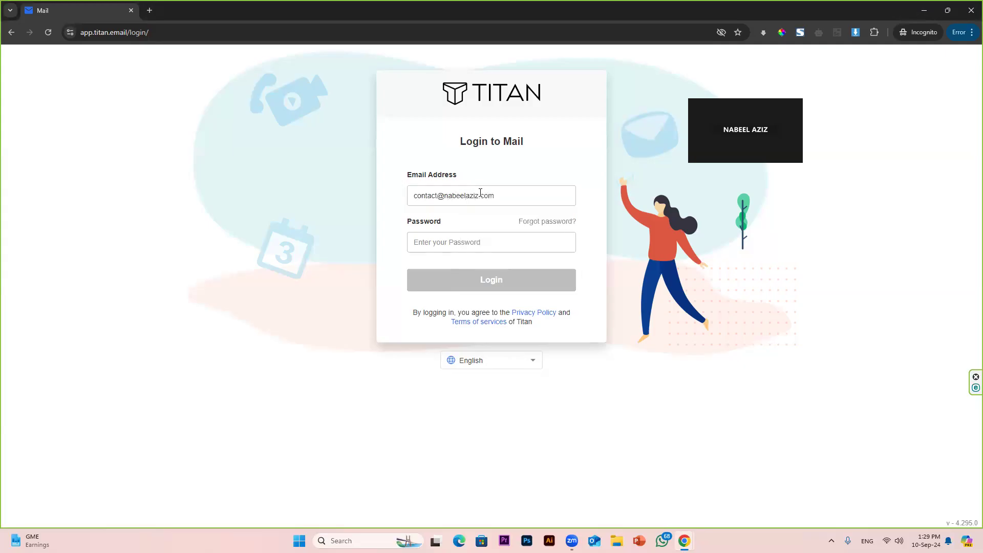
key(Tab)
key(Tab)
text(**********)
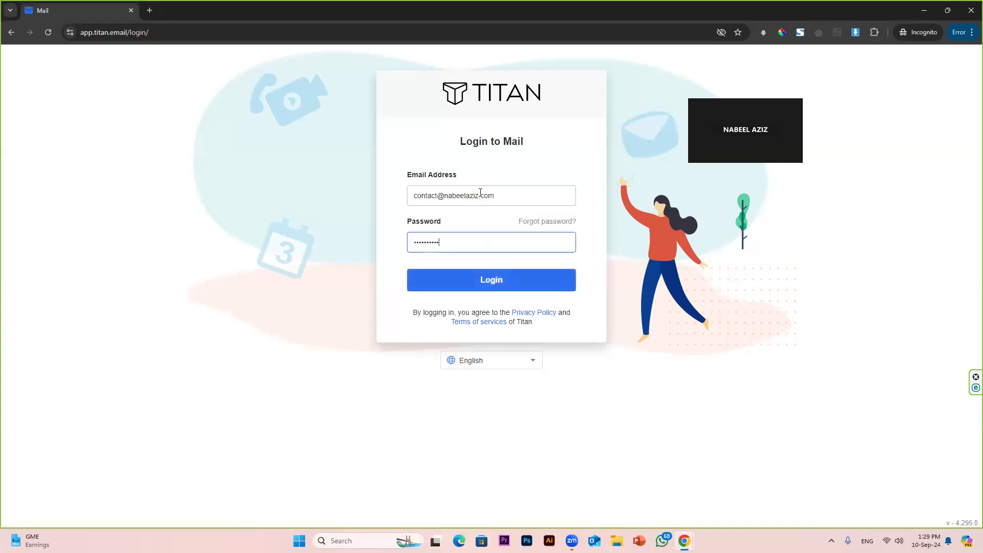
text(***)
key(Return)
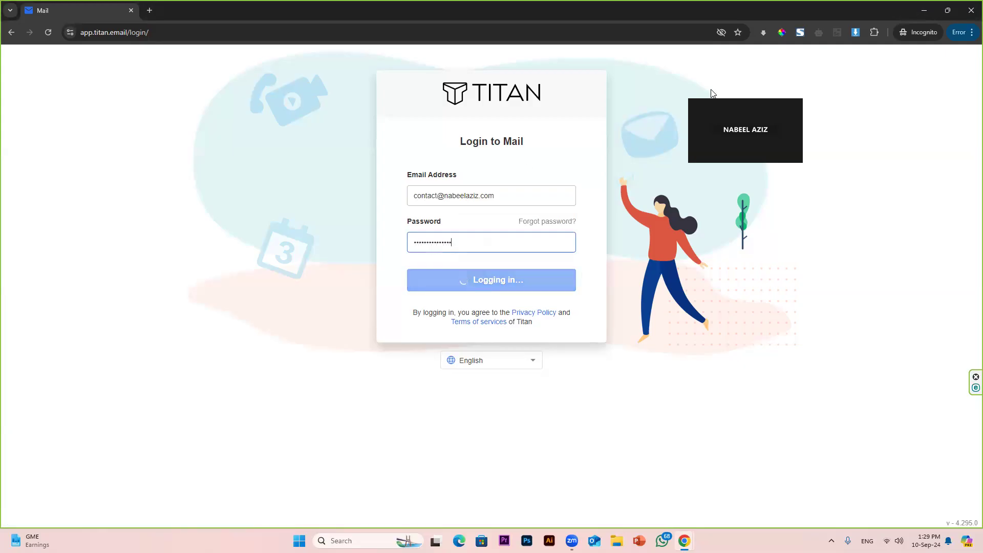
click(504, 329)
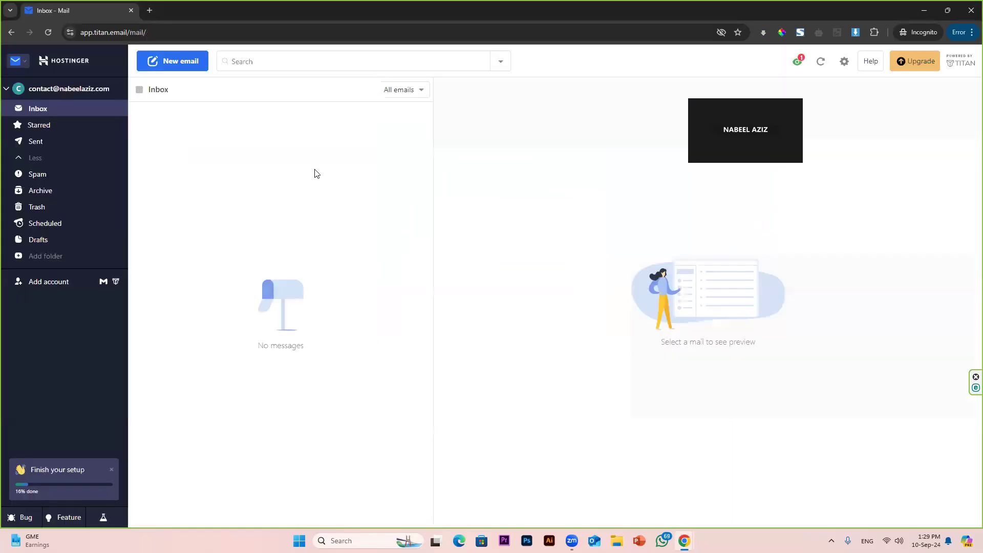
click(843, 62)
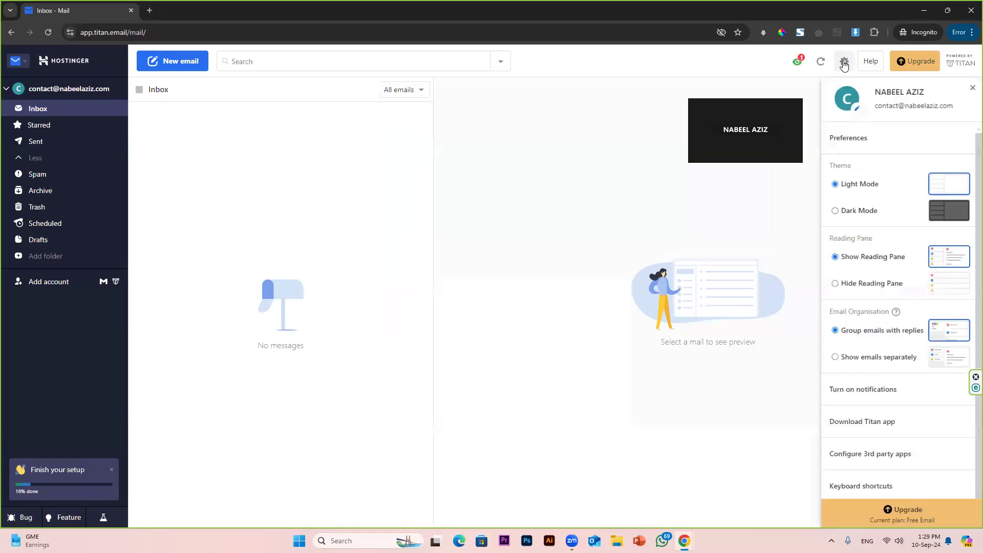
Step: Open Titan's third-party apps guide and scroll to the Configure using POP server details
click(885, 461)
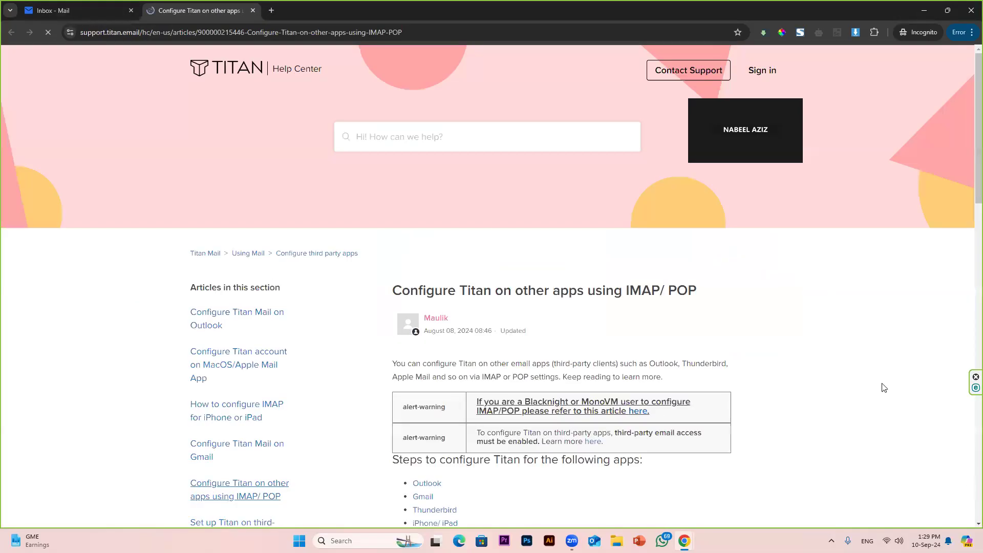
scroll(707, 379, down, 6)
scroll(691, 364, down, 3)
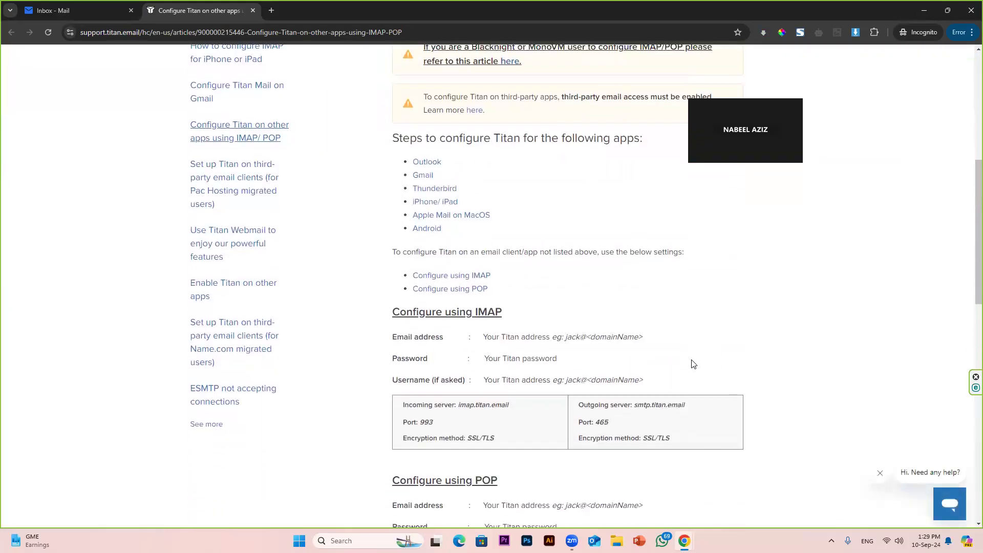
scroll(686, 360, down, 3)
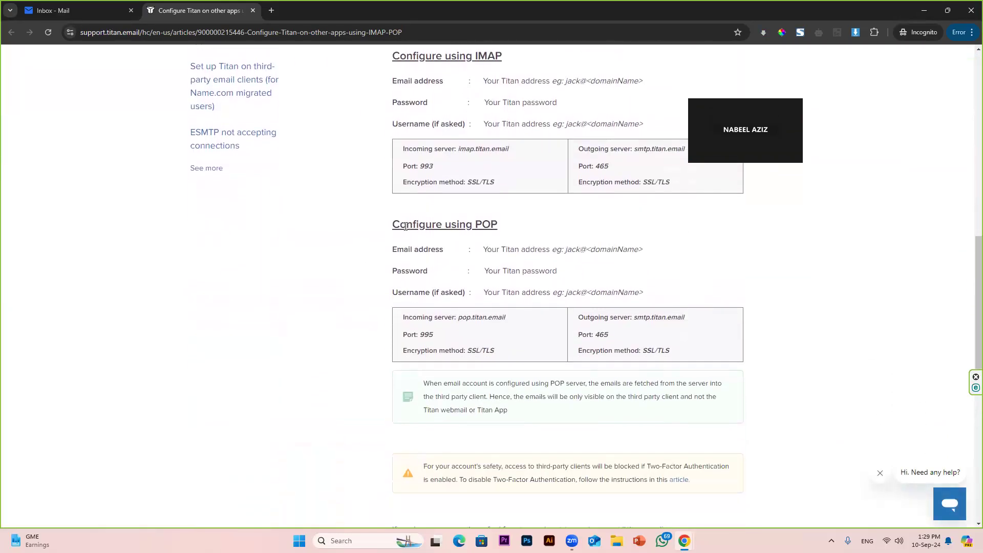
drag(393, 226, 509, 232)
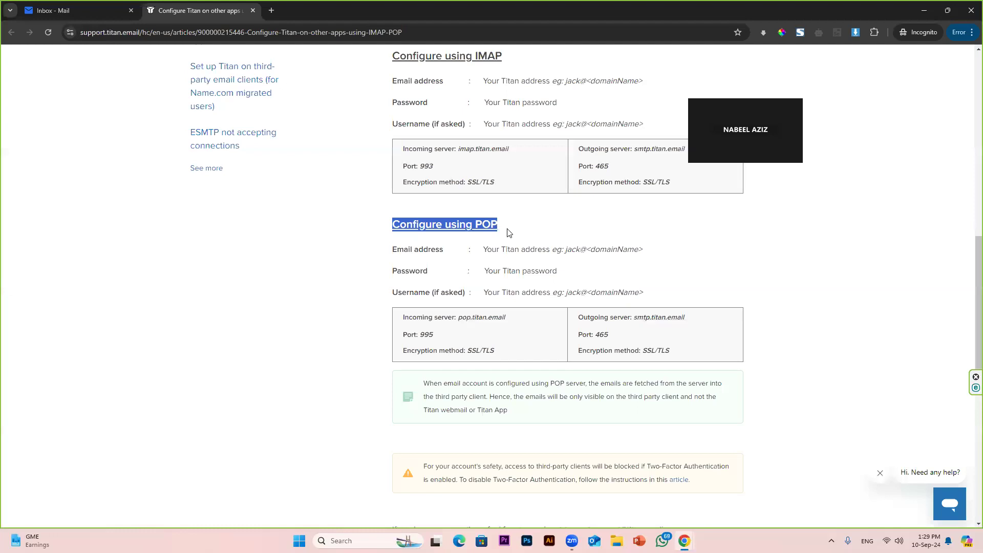
click(507, 233)
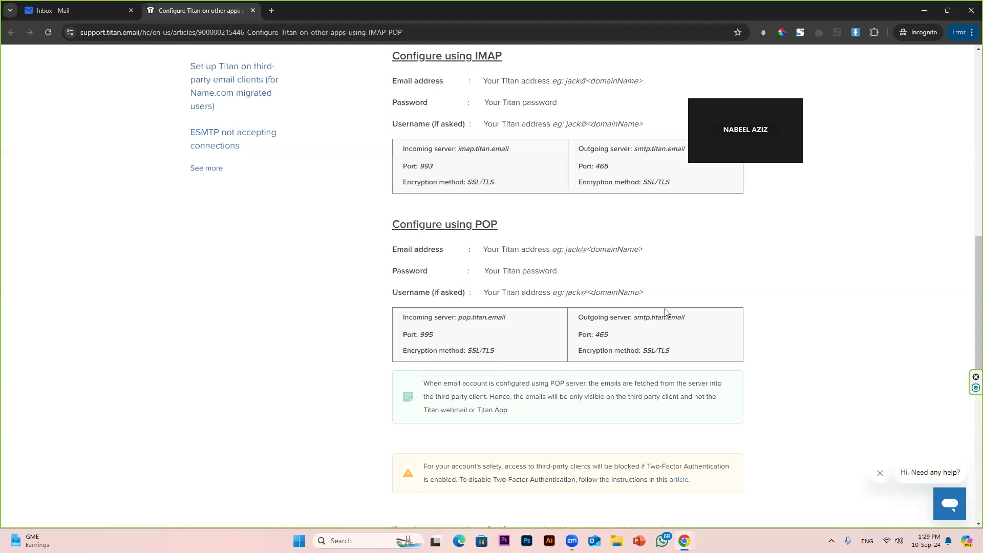
Step: Open Gmail's full settings on the Forwarding and POP/IMAP tab
mouse_move(684, 540)
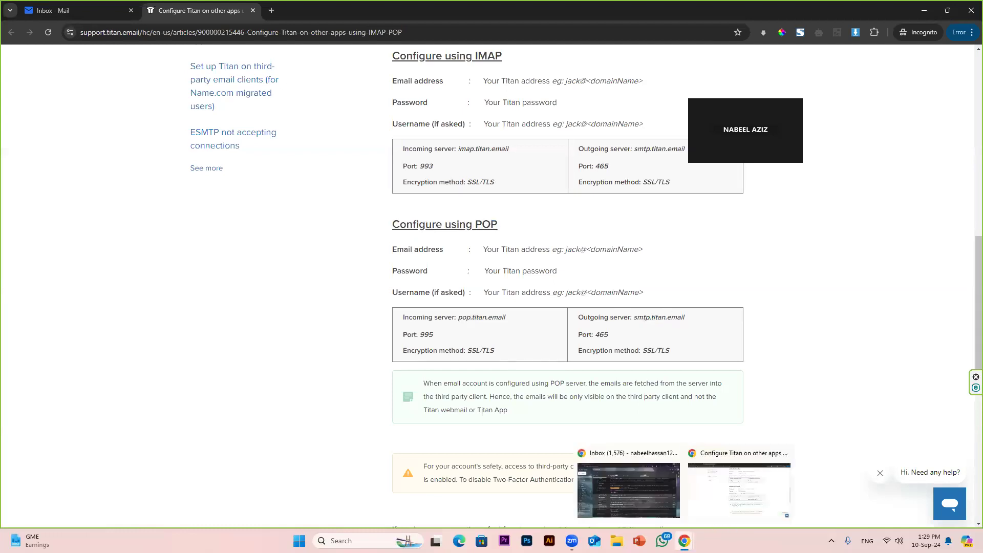
click(638, 496)
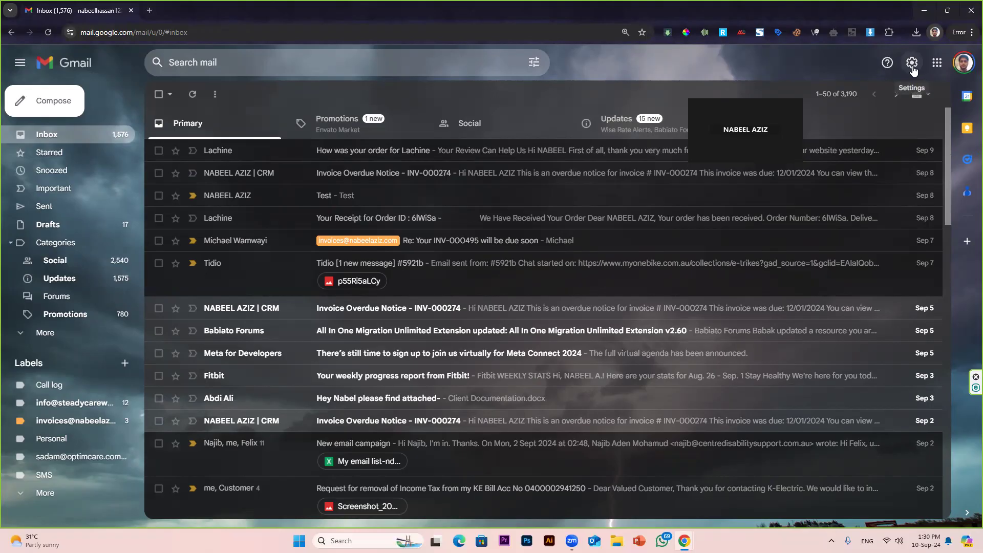
click(912, 64)
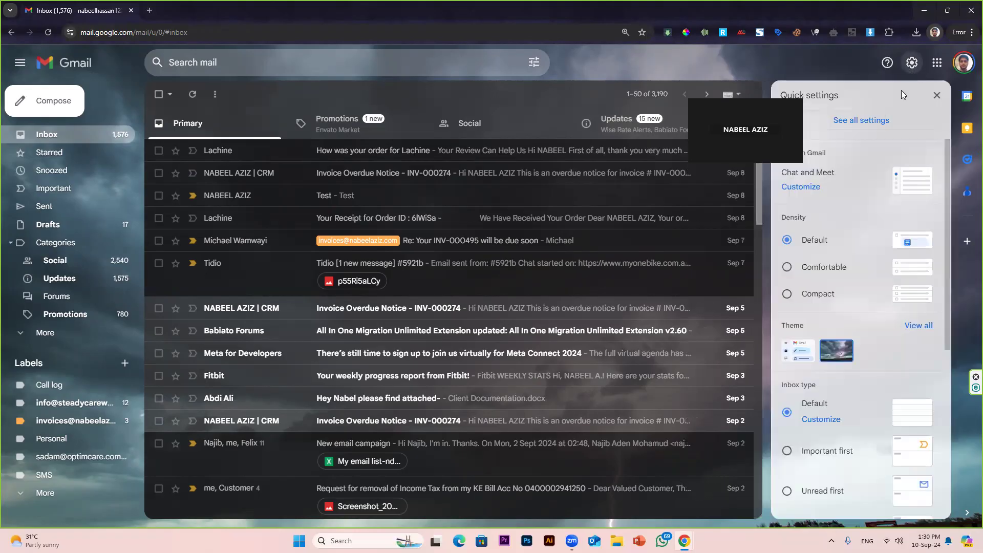
click(869, 123)
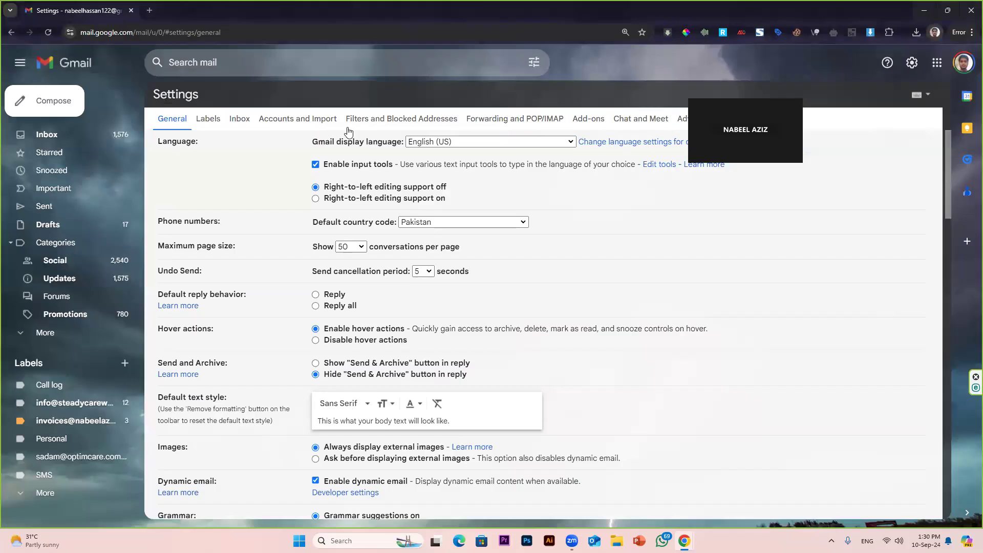
click(302, 123)
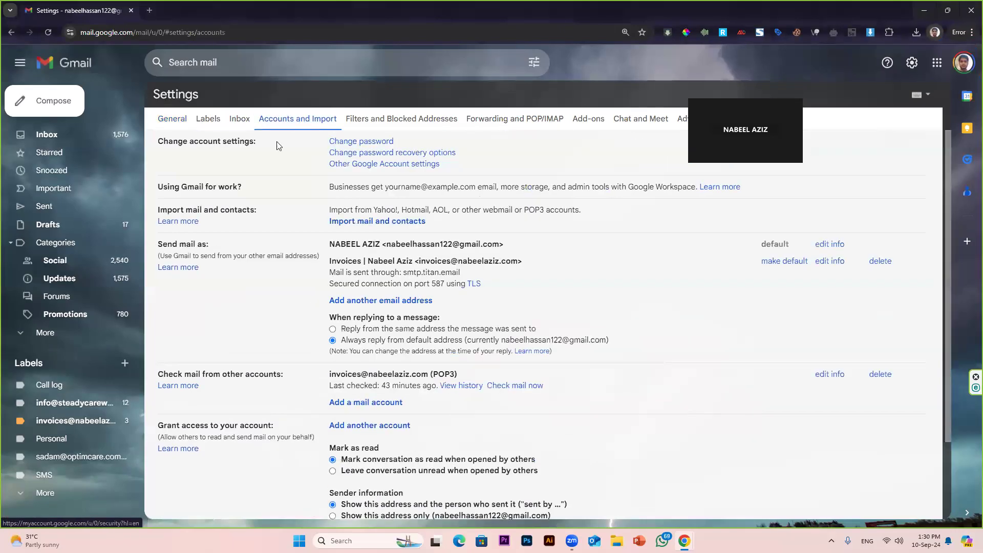
click(512, 119)
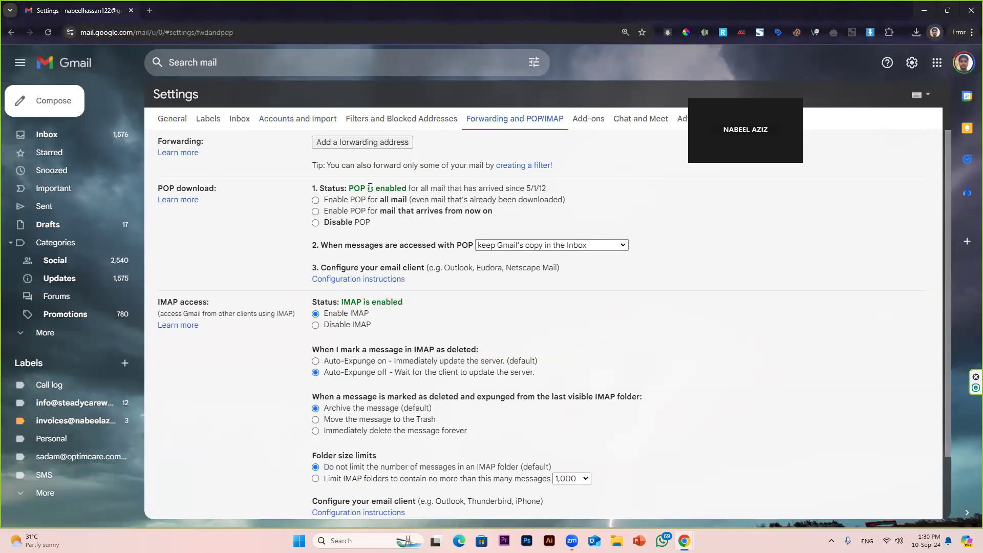
Step: Highlight the status lines showing POP and IMAP are both enabled
drag(351, 188, 411, 188)
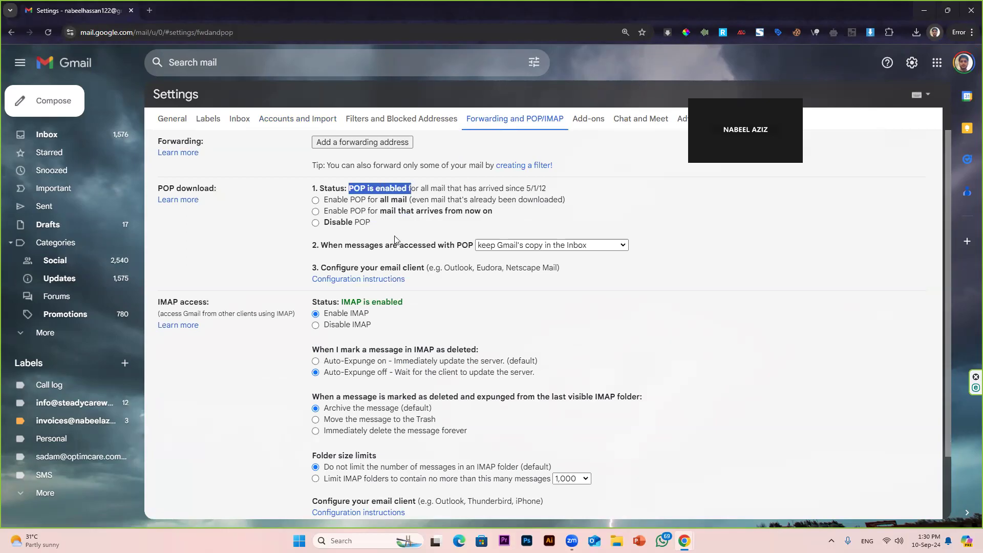
click(344, 302)
drag(344, 302, 407, 307)
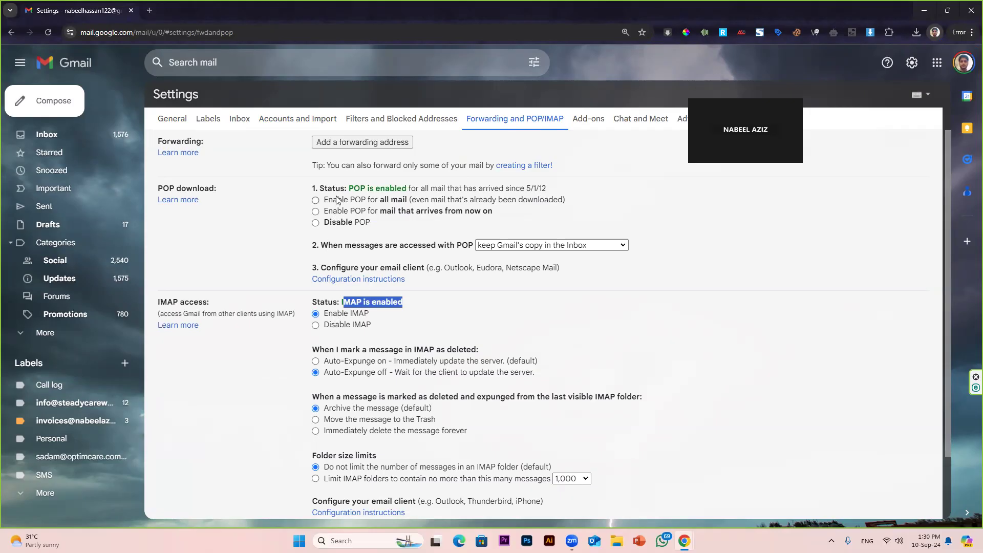
scroll(717, 358, down, 2)
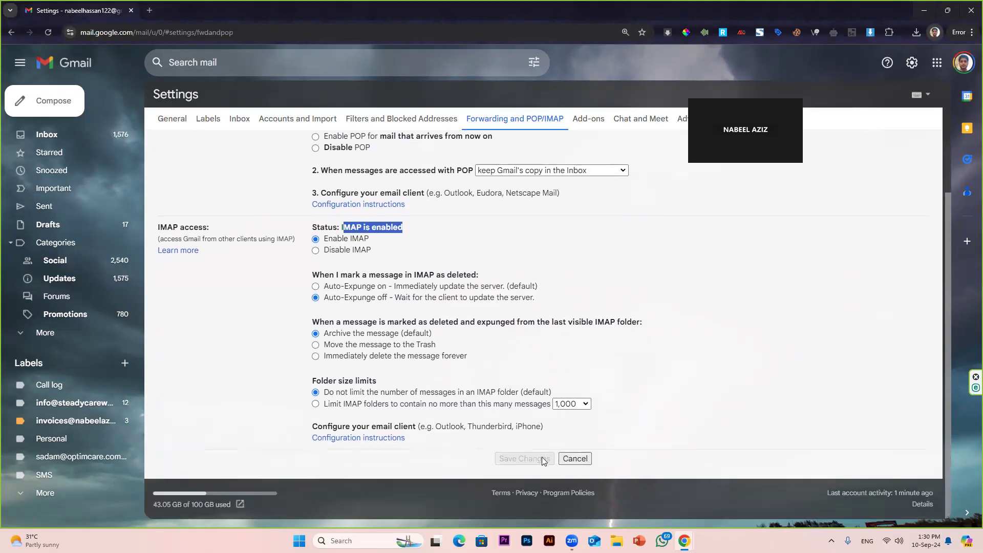
scroll(568, 404, up, 2)
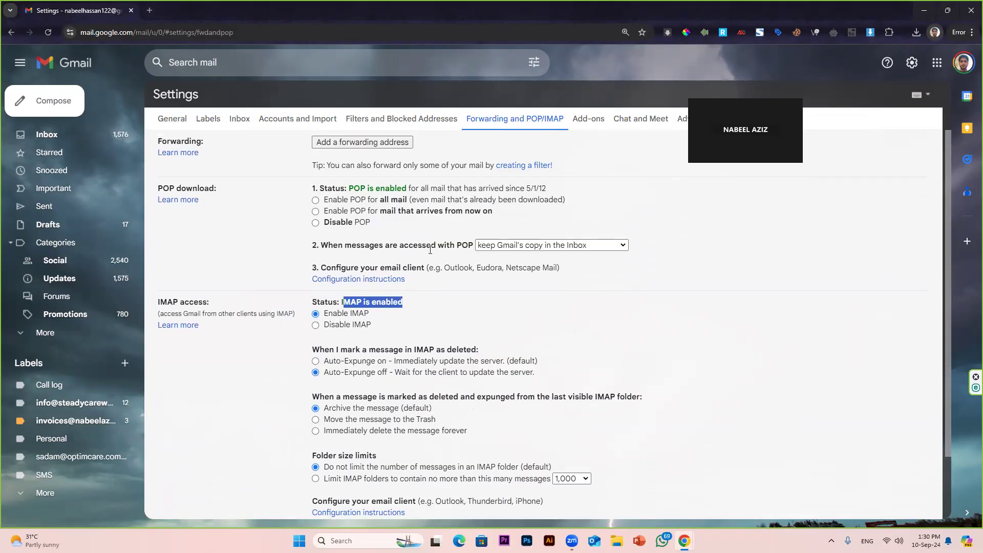
Step: Return to Accounts and Import and point out the existing POP3 mail account
click(293, 124)
scroll(454, 223, down, 1)
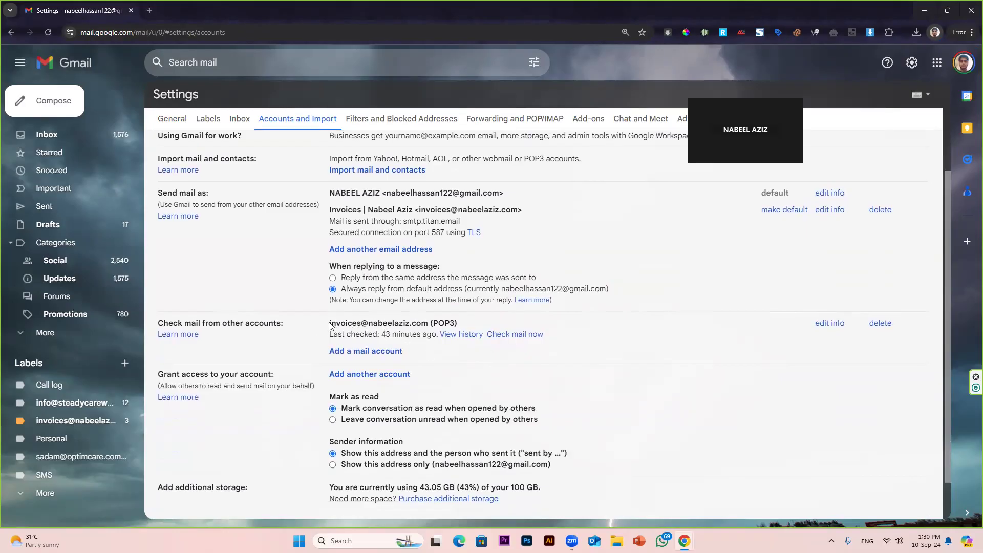
drag(328, 323, 410, 323)
click(491, 378)
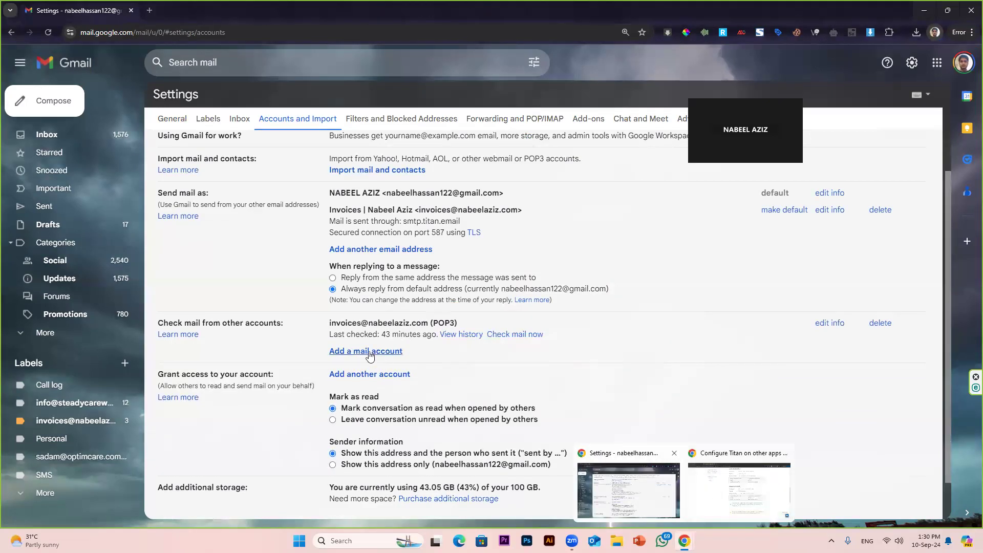
Step: Add a mail account to check, entering the contact mailbox address, and continue
click(390, 353)
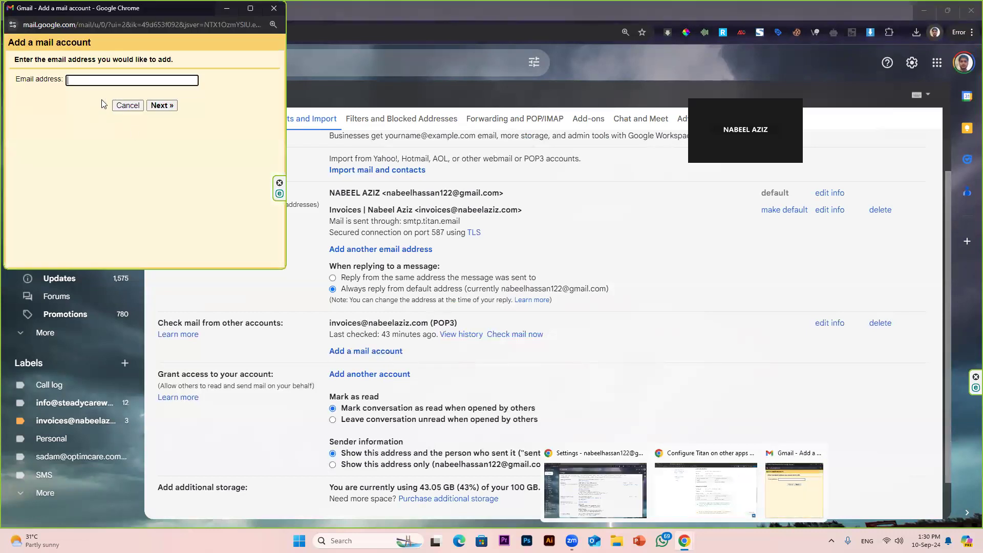
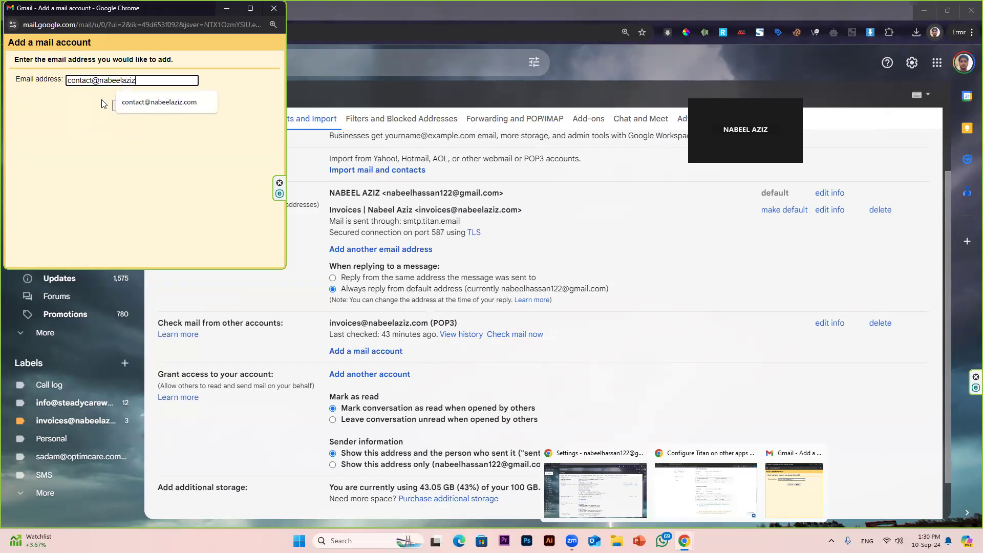
click(160, 106)
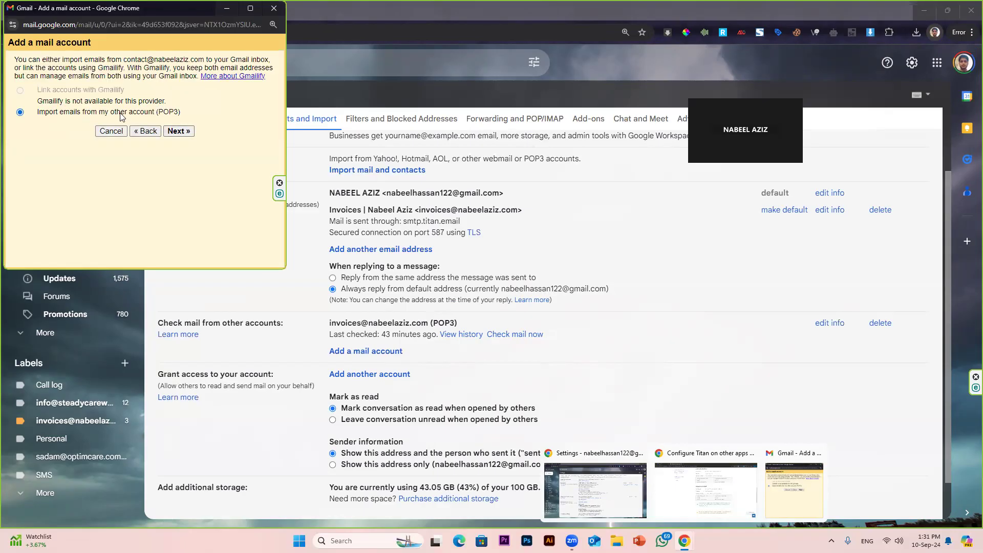
Step: Choose POP3 import, complete the full username, and enter the account password
click(178, 132)
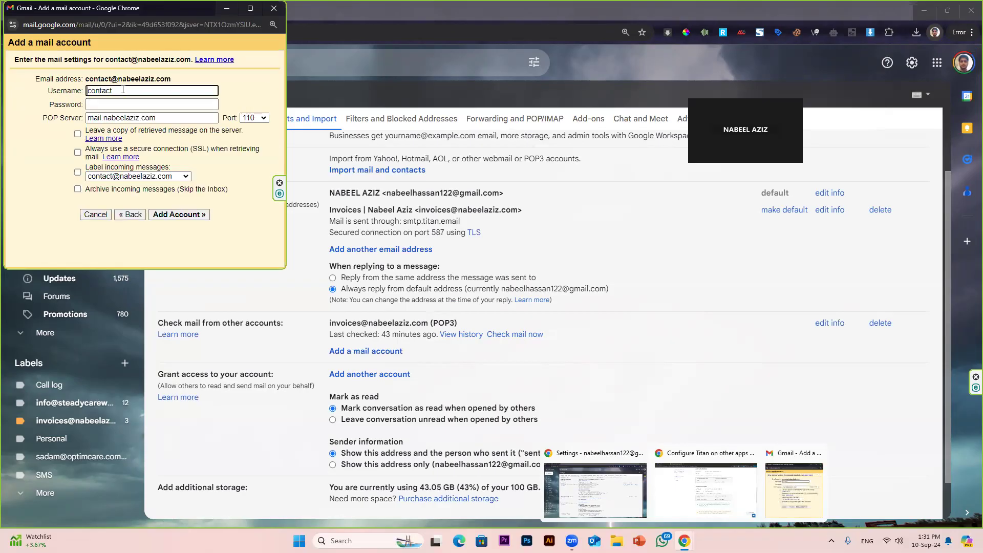
text(@nabeelaziz.com)
drag(174, 79, 86, 79)
drag(183, 92, 45, 99)
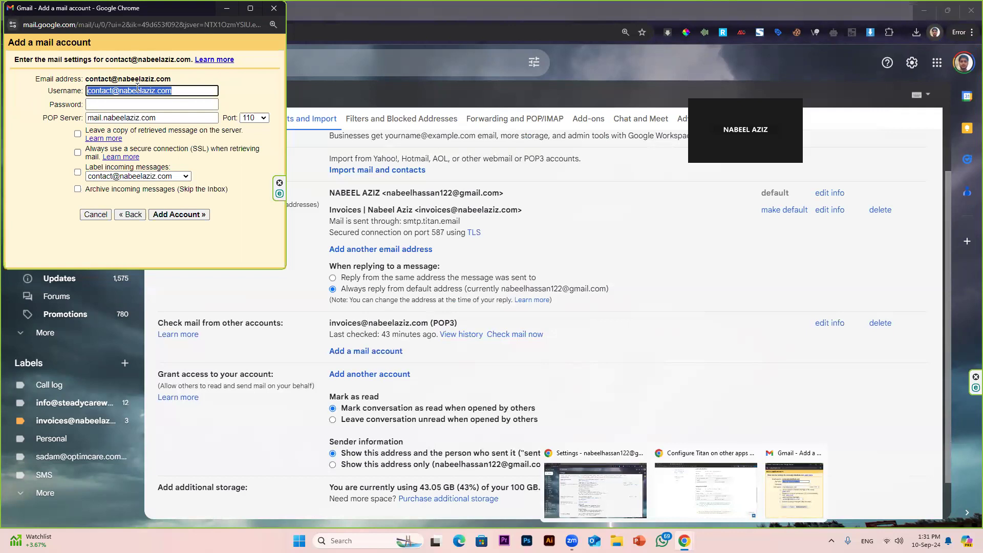
click(163, 75)
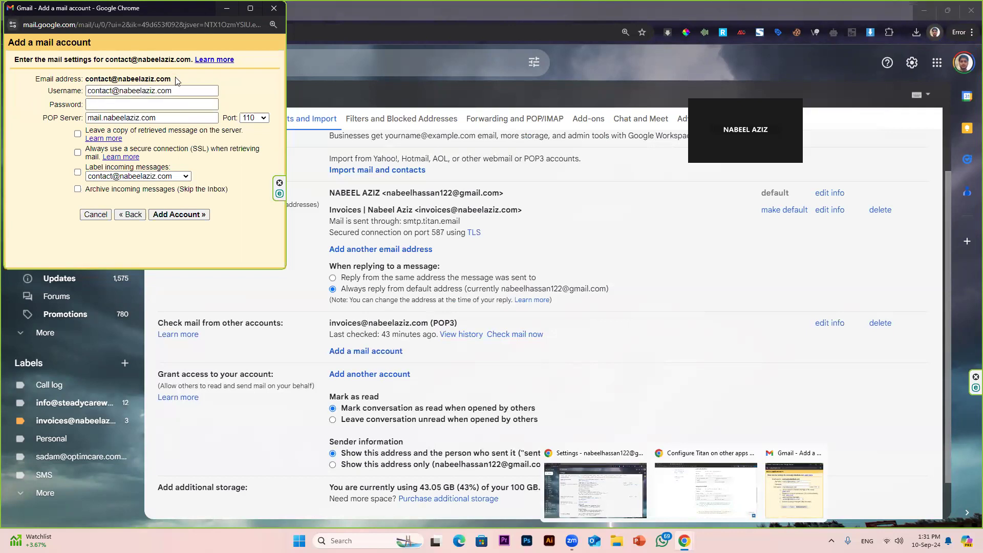
drag(174, 81, 87, 83)
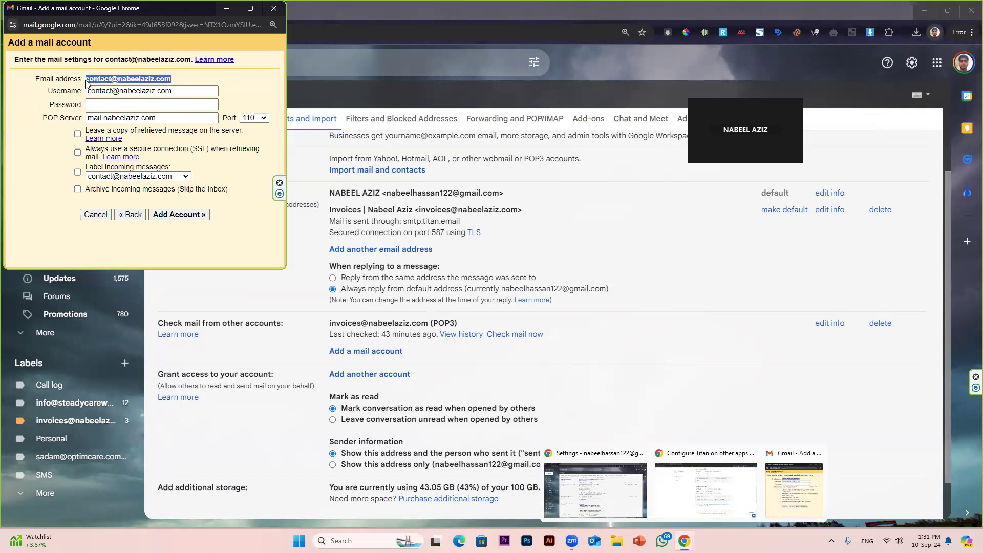
drag(173, 91, 107, 100)
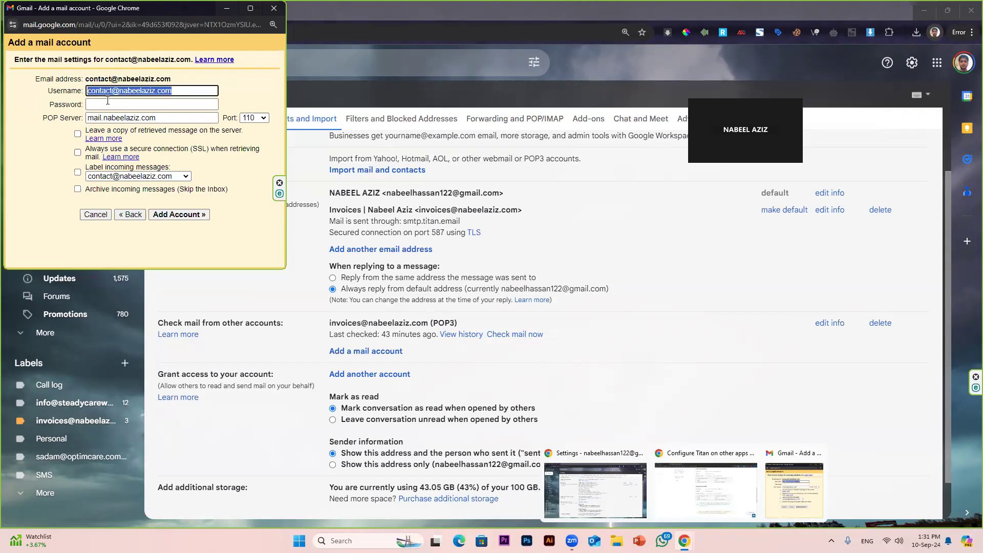
click(169, 103)
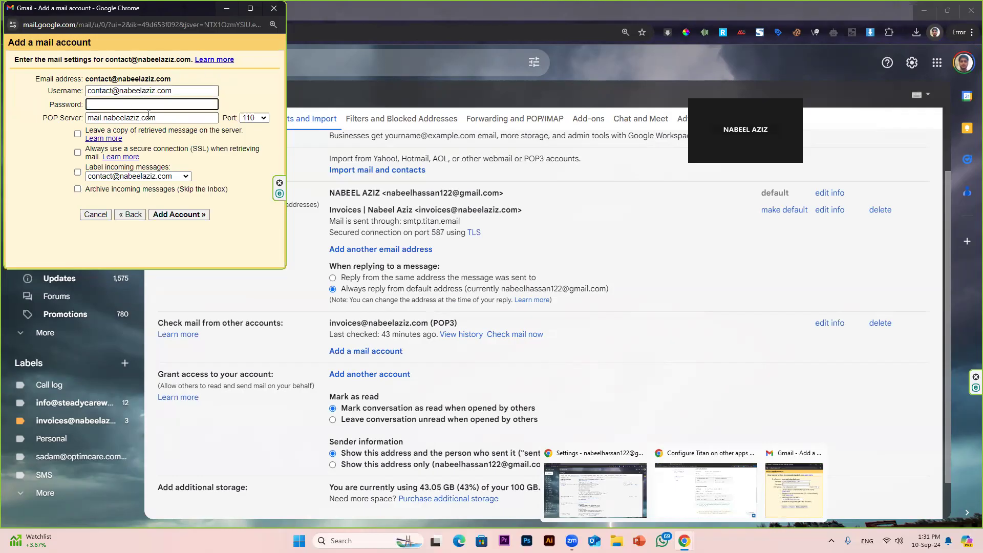
text(••)
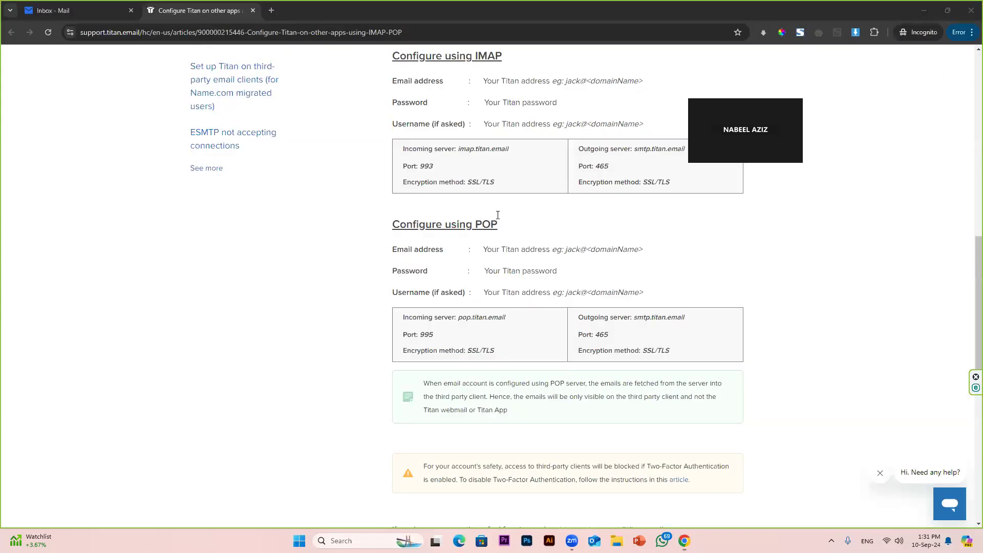
Step: Set the POP server to pop.titan.email, checking it against the Titan setup guide
click(713, 498)
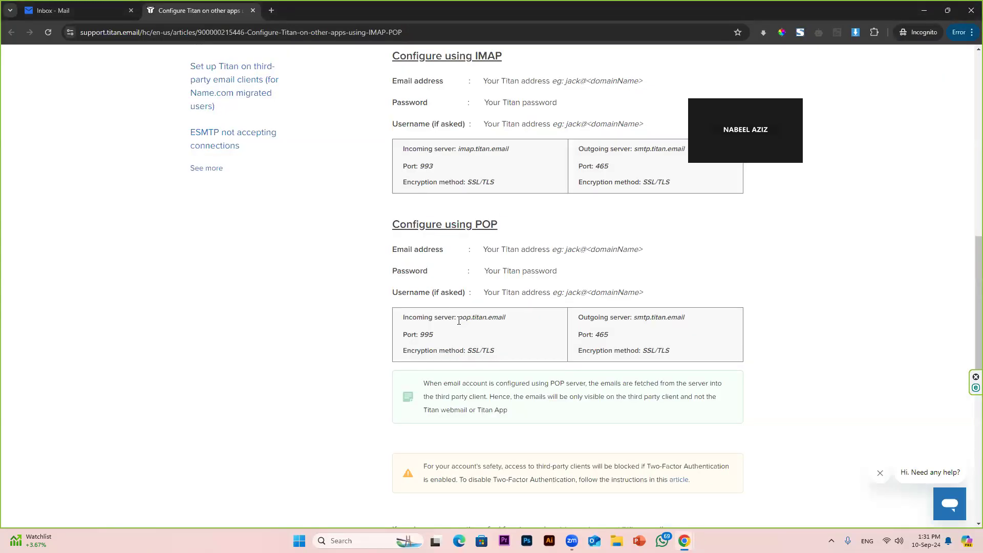
drag(458, 320, 510, 324)
click(450, 321)
mouse_move(684, 541)
click(601, 492)
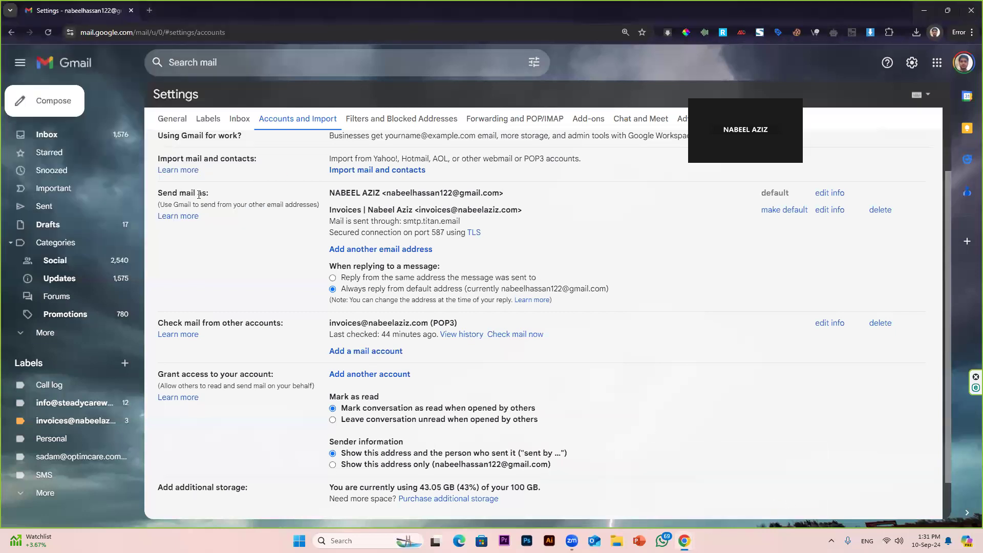
click(705, 489)
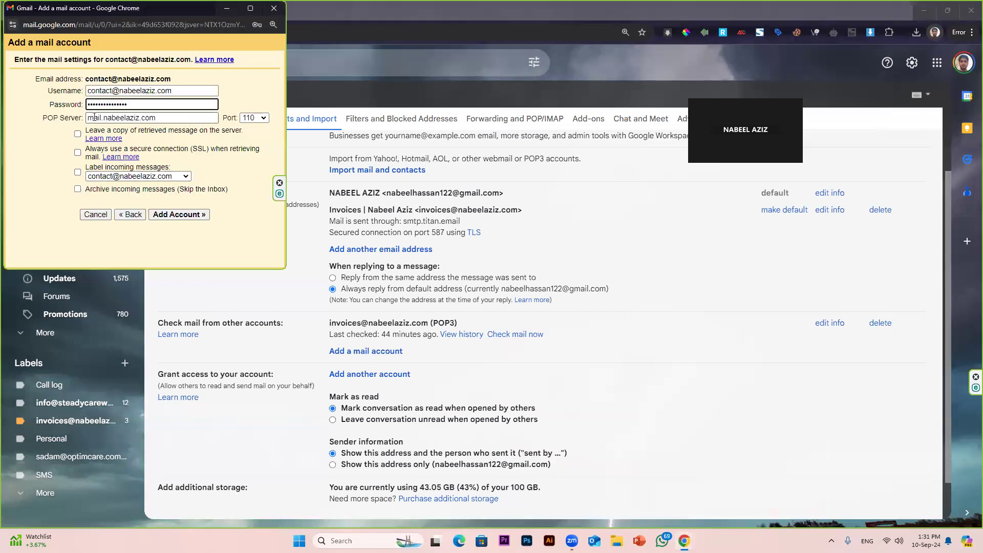
key(Tab)
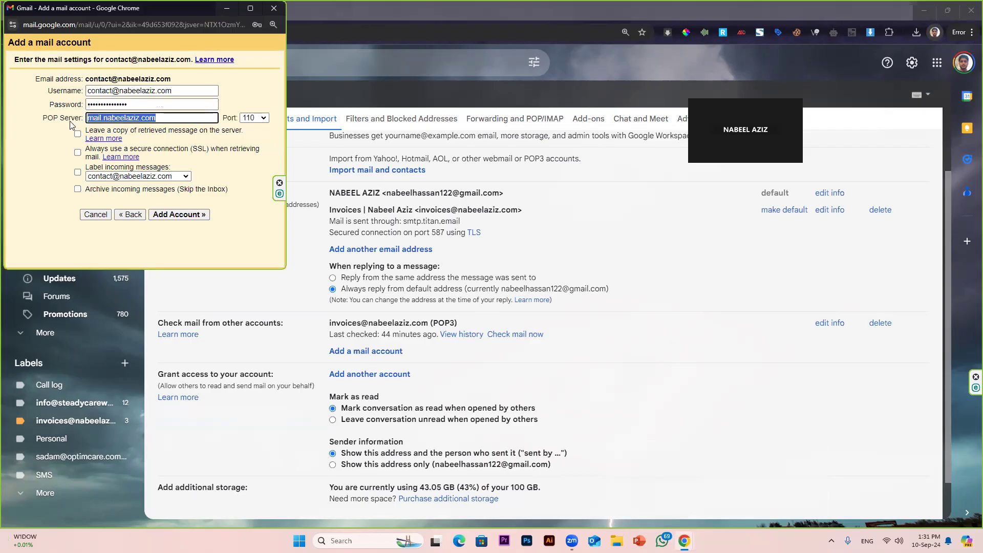
text(pop.titan.email)
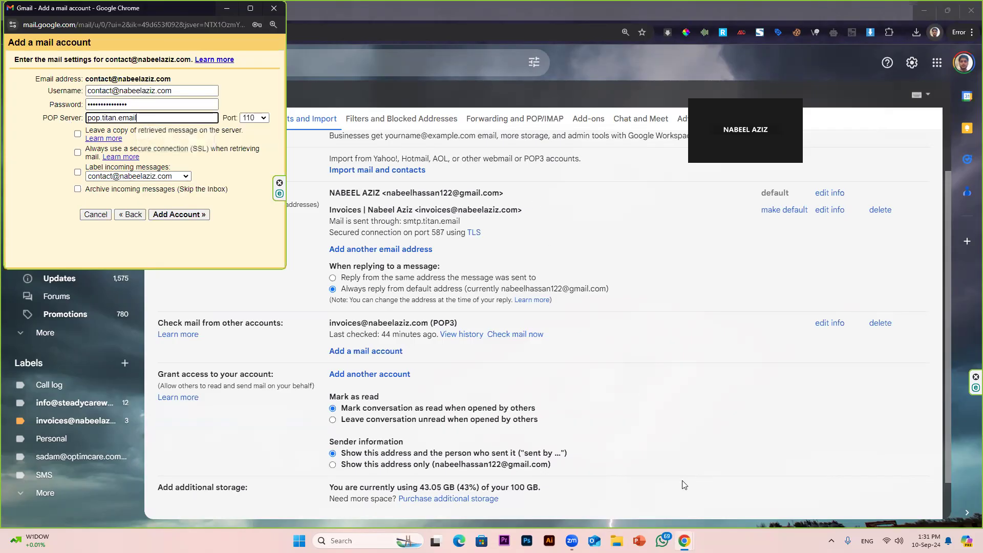
mouse_move(684, 540)
click(718, 495)
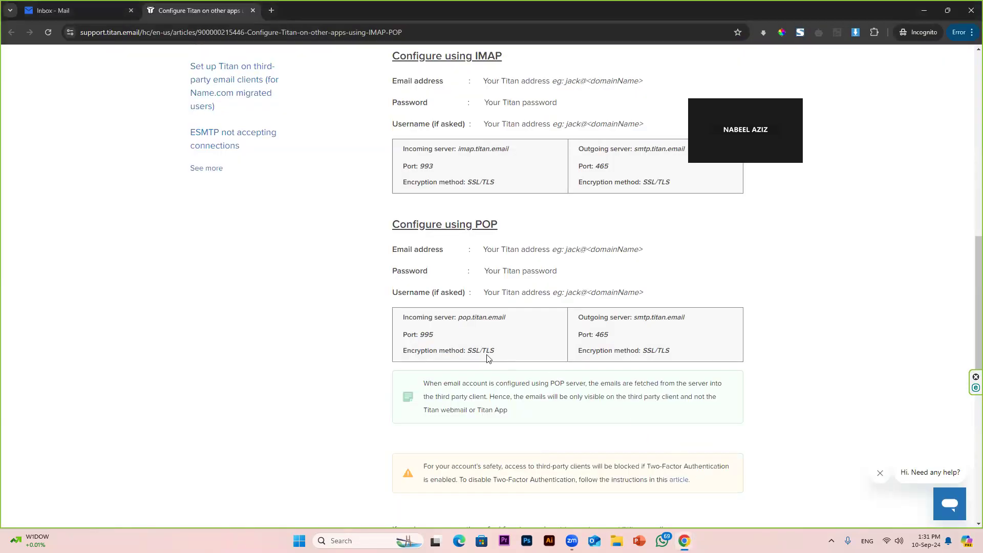
mouse_move(684, 541)
click(791, 494)
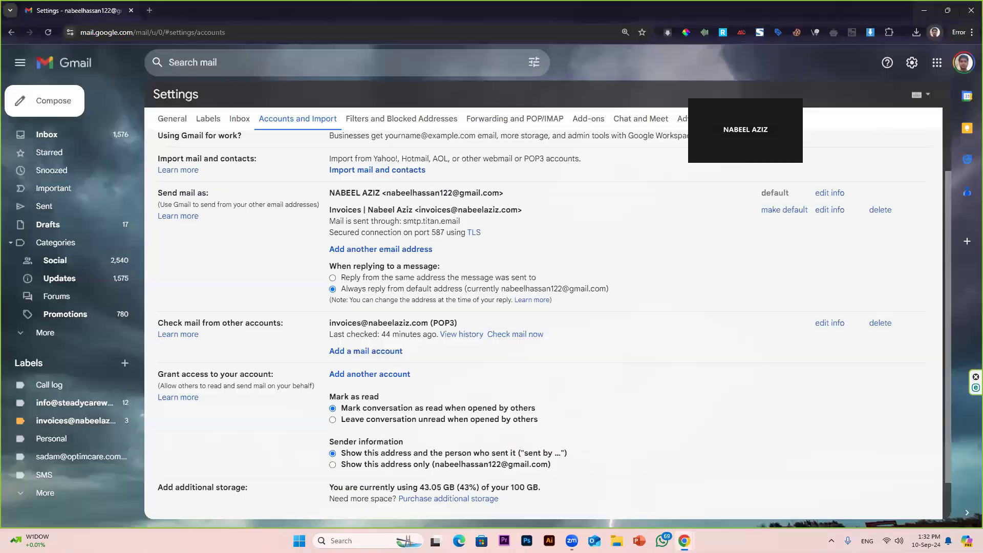
mouse_move(685, 540)
click(706, 491)
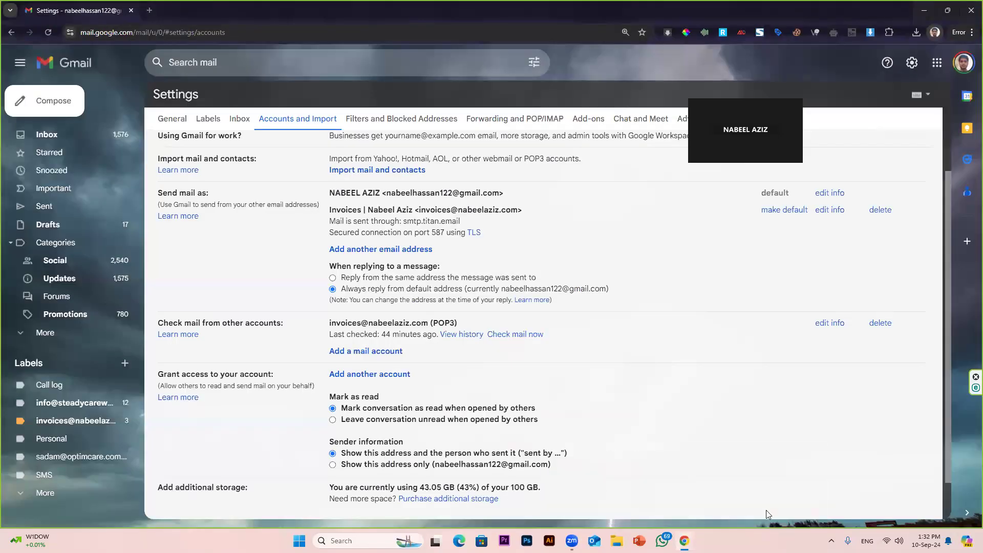
click(706, 489)
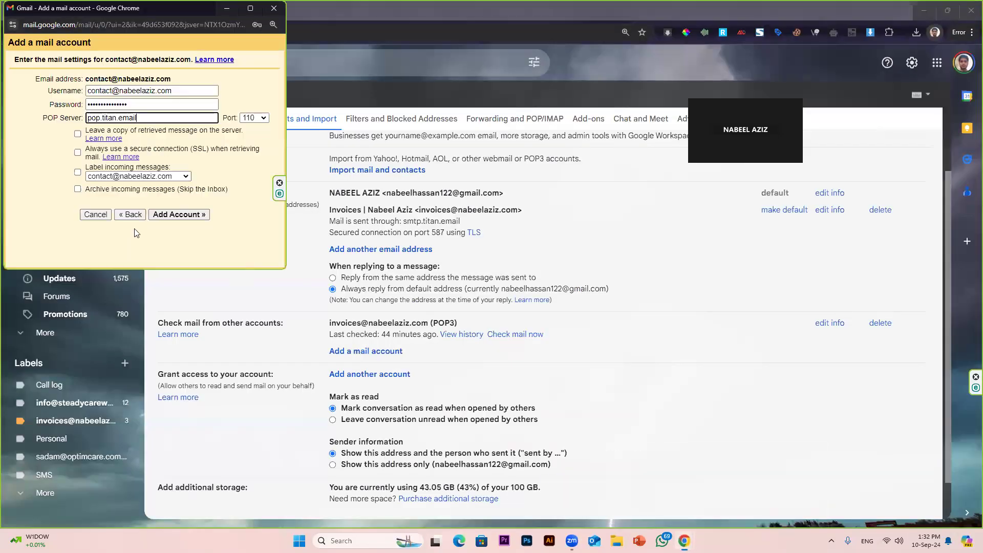
Step: Choose port 995, keep copies on the server, label incoming mail, and add the account
click(254, 117)
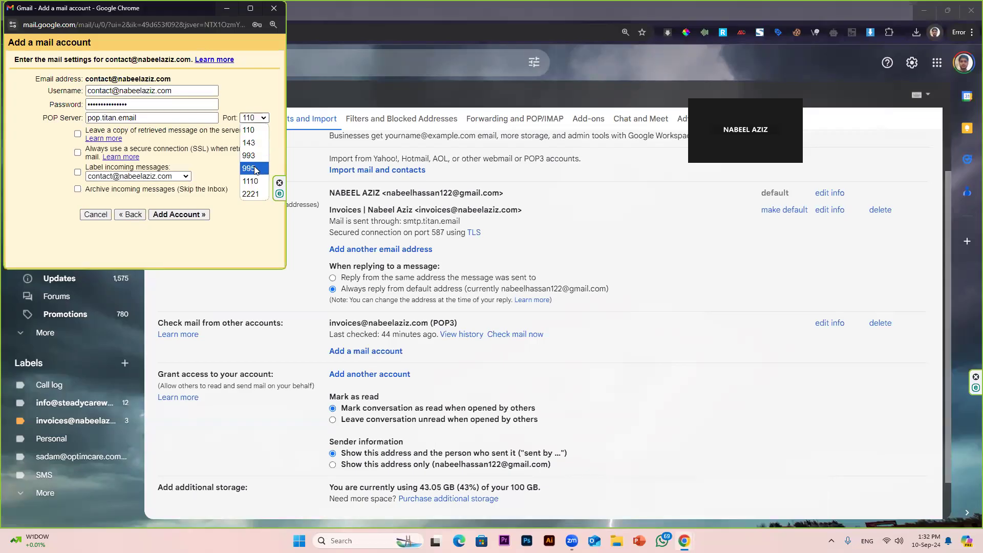
click(255, 171)
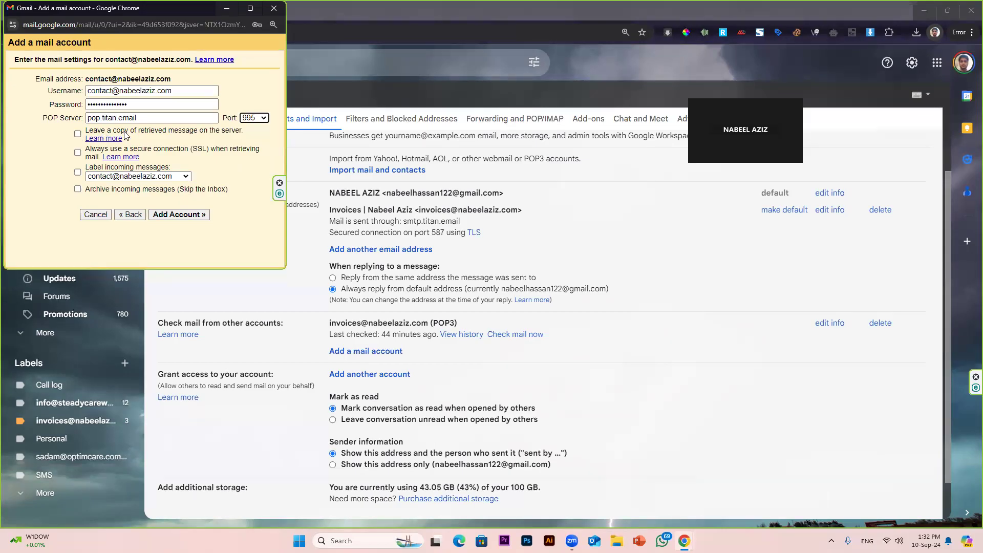
click(78, 134)
click(77, 172)
drag(87, 133, 244, 132)
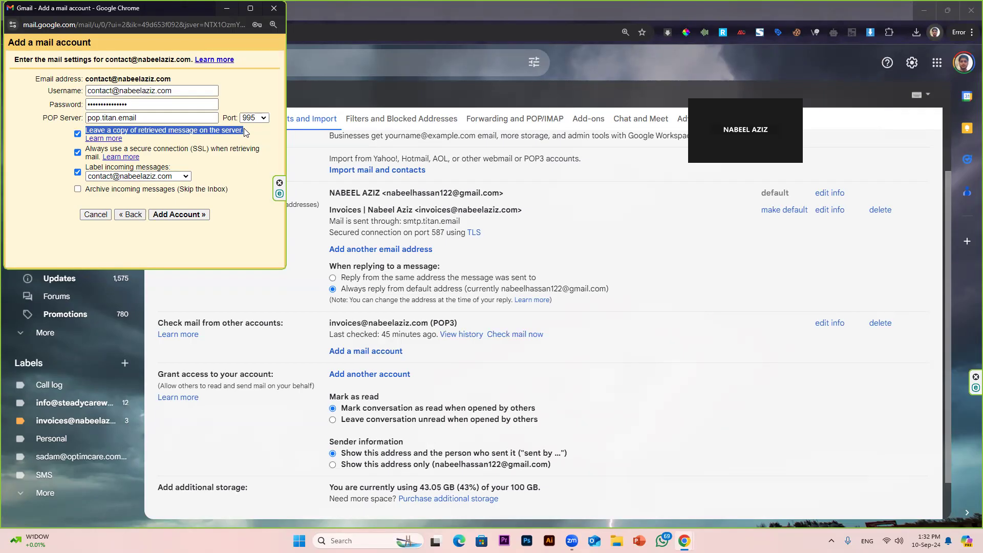
click(169, 215)
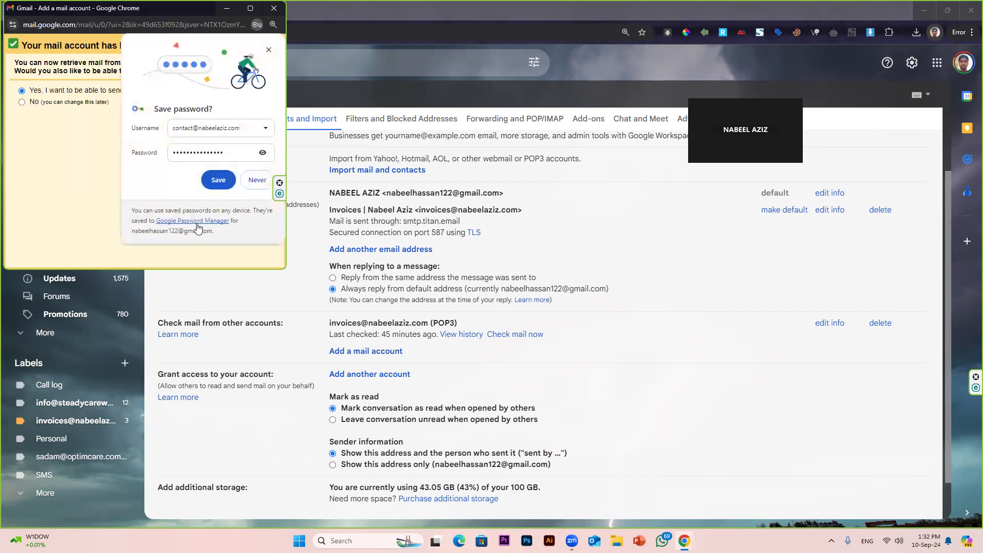
Step: Opt to send mail as the new address, using the address itself as the sender name
click(77, 99)
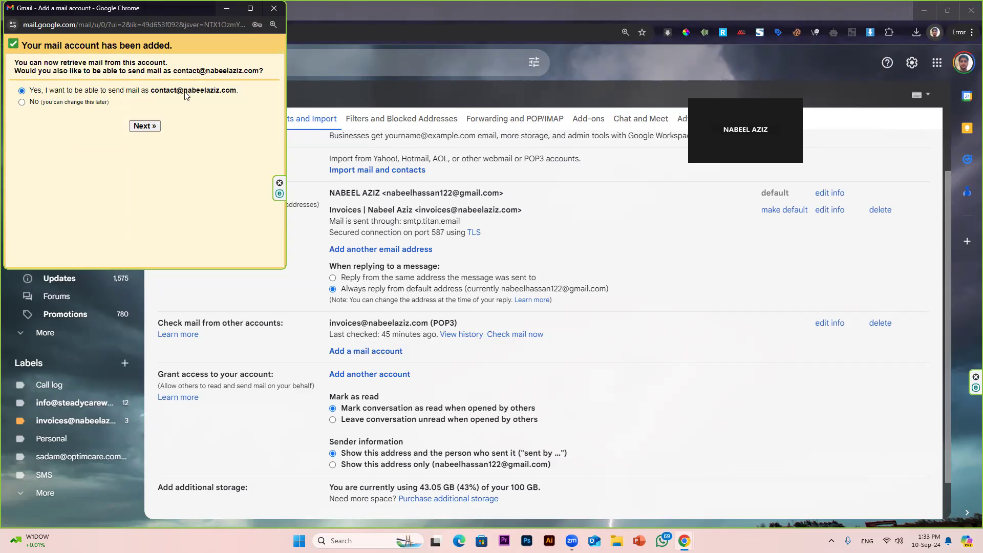
click(150, 125)
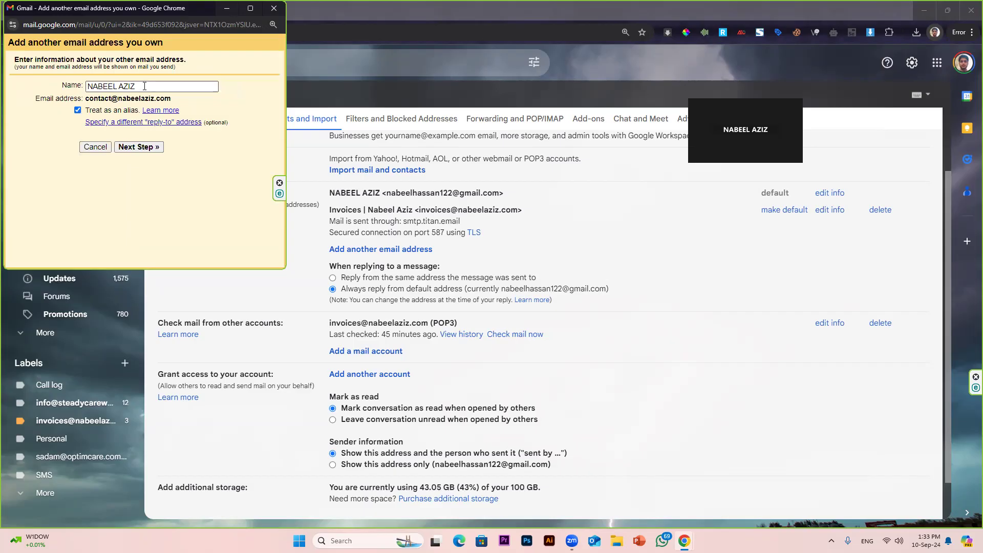
drag(136, 87, 79, 87)
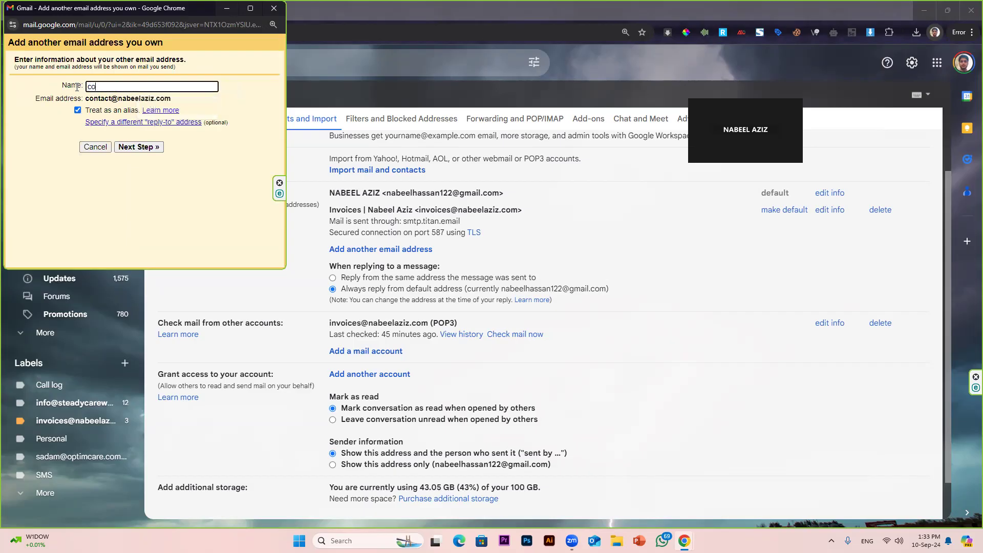
click(146, 147)
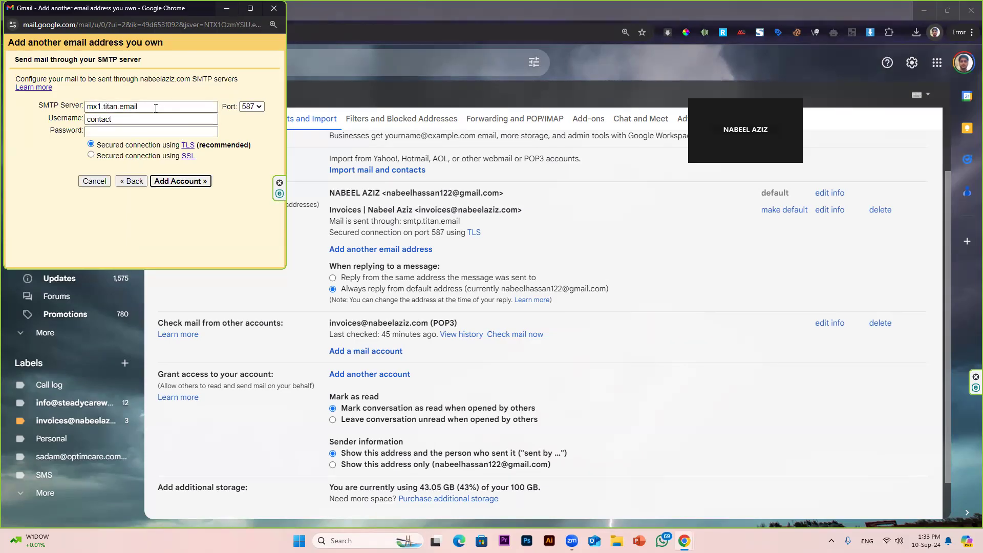
Step: Look up the outgoing SMTP port 465 in the Titan setup guide
click(76, 109)
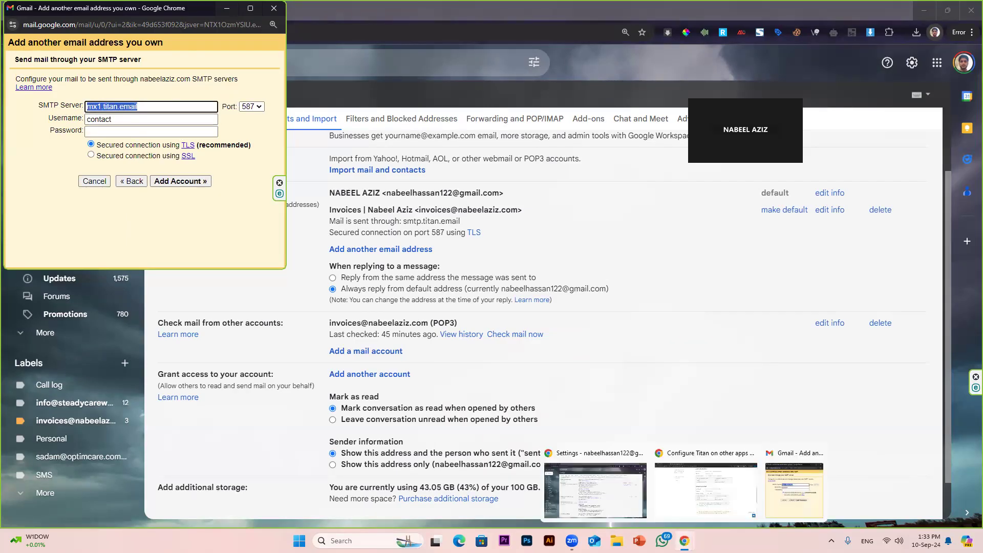
click(691, 506)
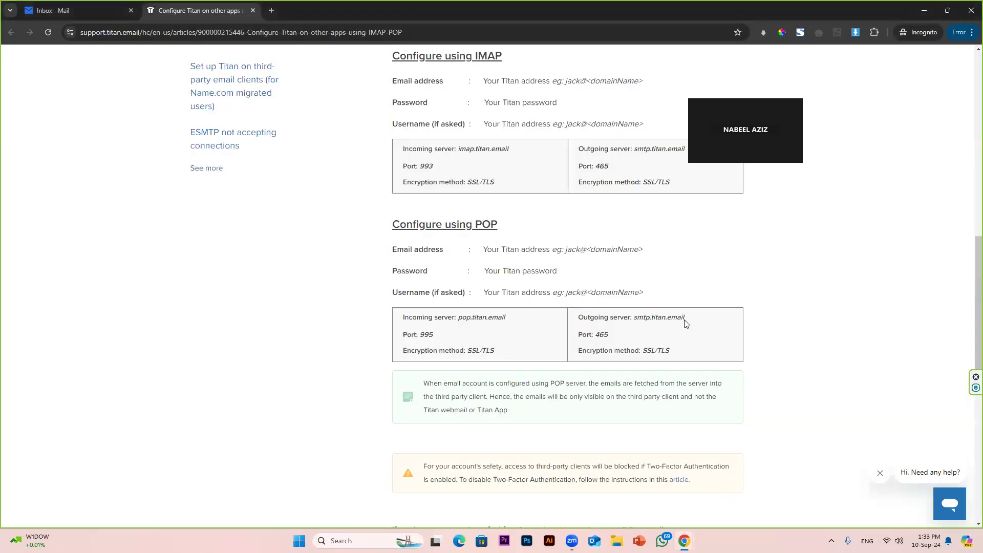
double_click(600, 335)
mouse_move(685, 537)
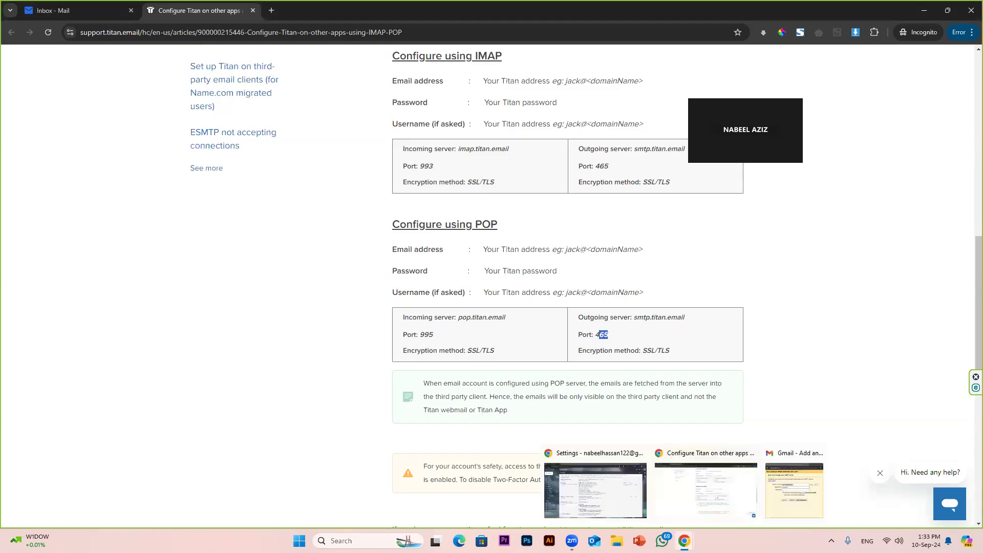
click(599, 499)
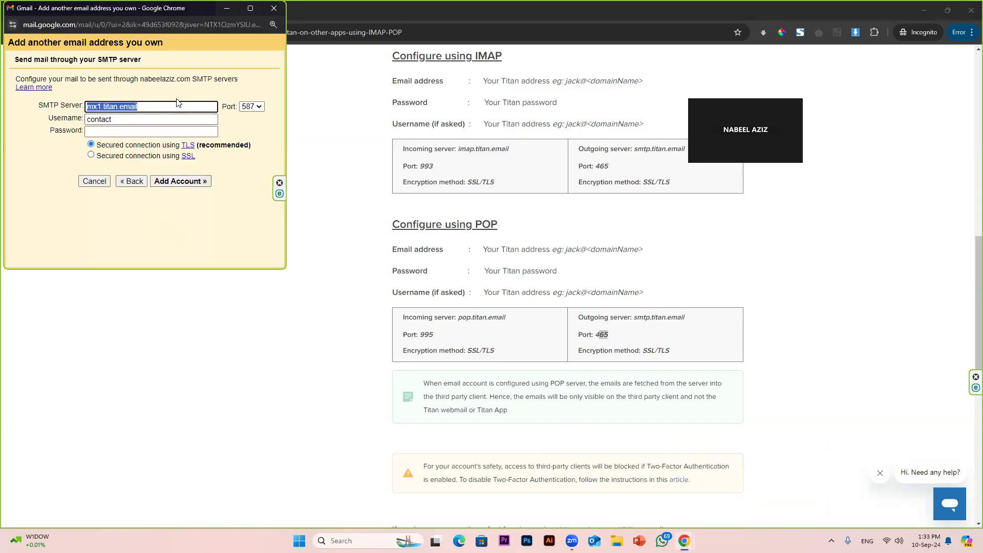
mouse_move(685, 533)
click(597, 489)
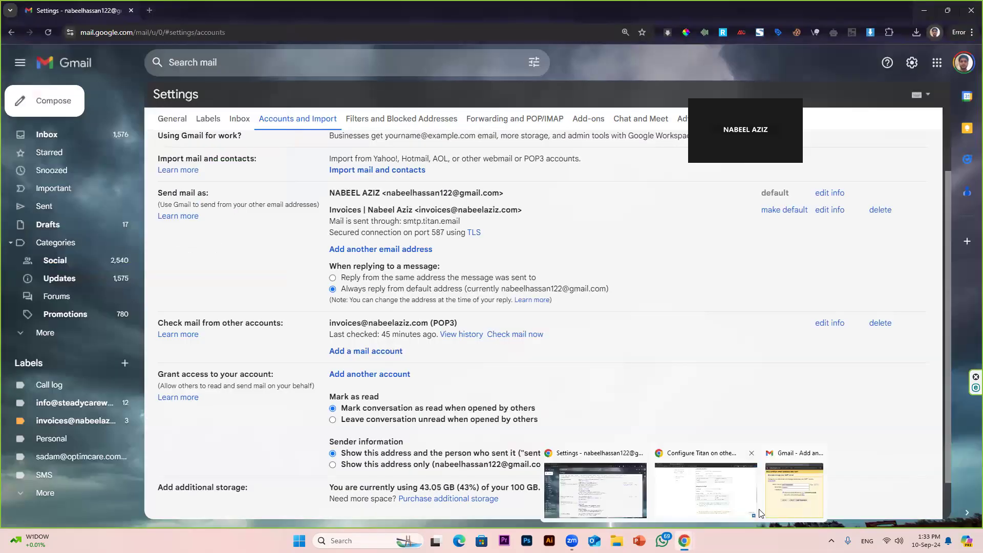
click(760, 513)
click(599, 491)
click(761, 513)
click(599, 499)
click(771, 505)
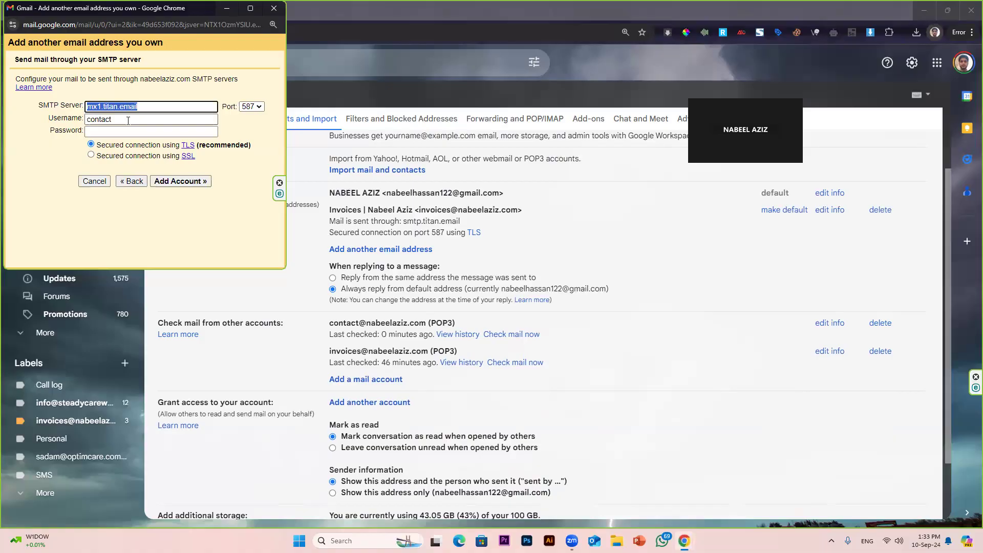
Step: Set the SMTP server to smtp.titan.email on port 465 with SSL
click(65, 118)
click(43, 100)
text(s)
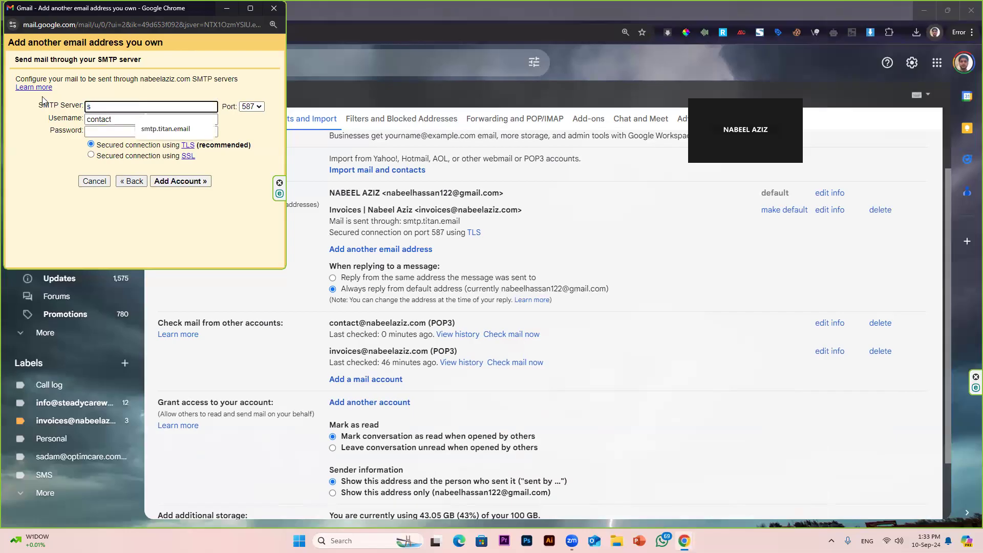
text(m)
key(Down)
key(Return)
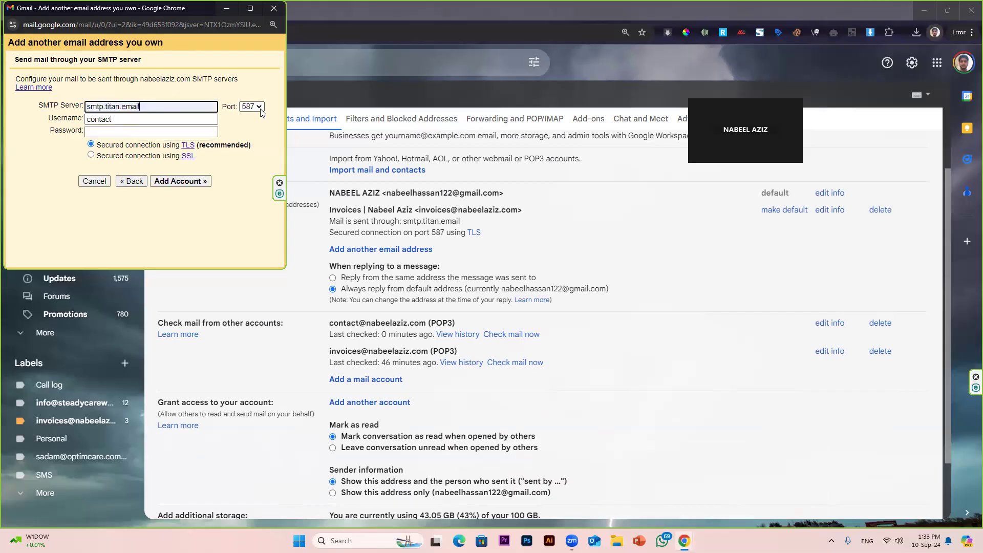
click(254, 109)
click(248, 131)
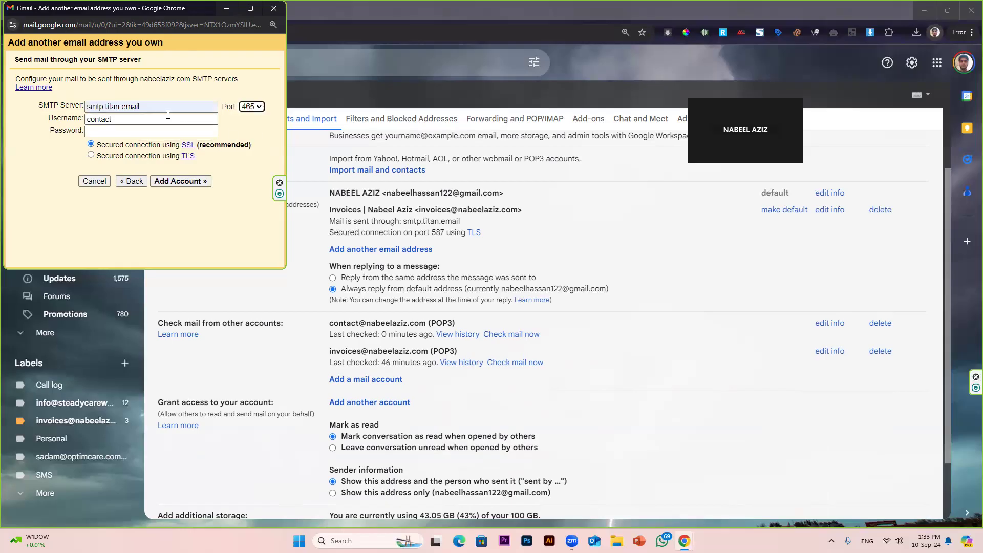
Step: Complete the full username and password, keep port 465, and submit for verification
drag(139, 107, 104, 107)
click(127, 119)
text(@)
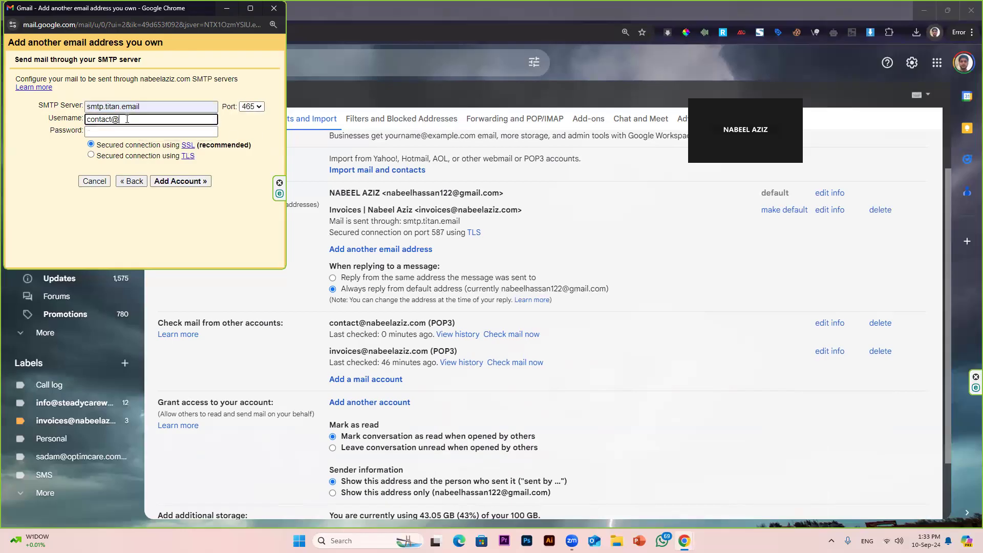
text(nabeelaziz.com)
key(Tab)
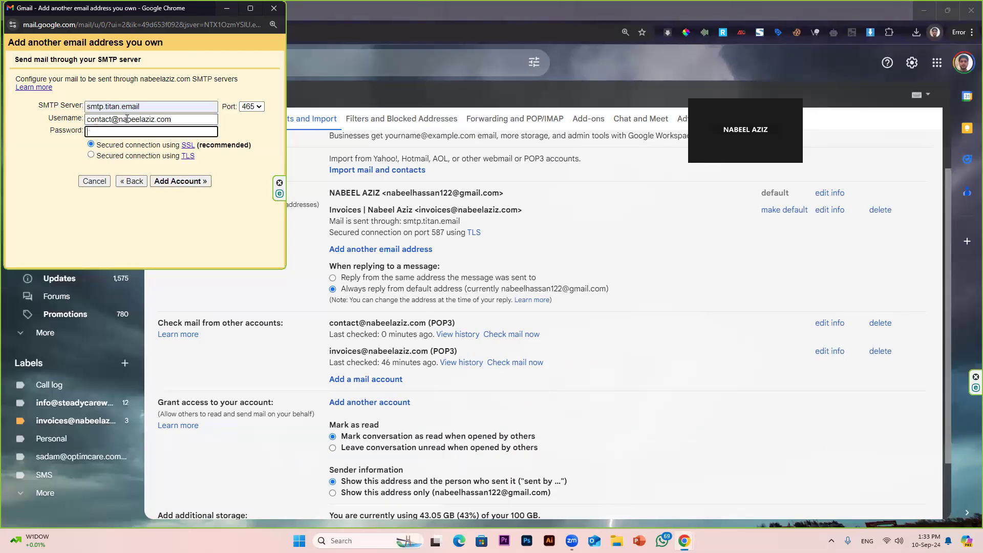
text(•)
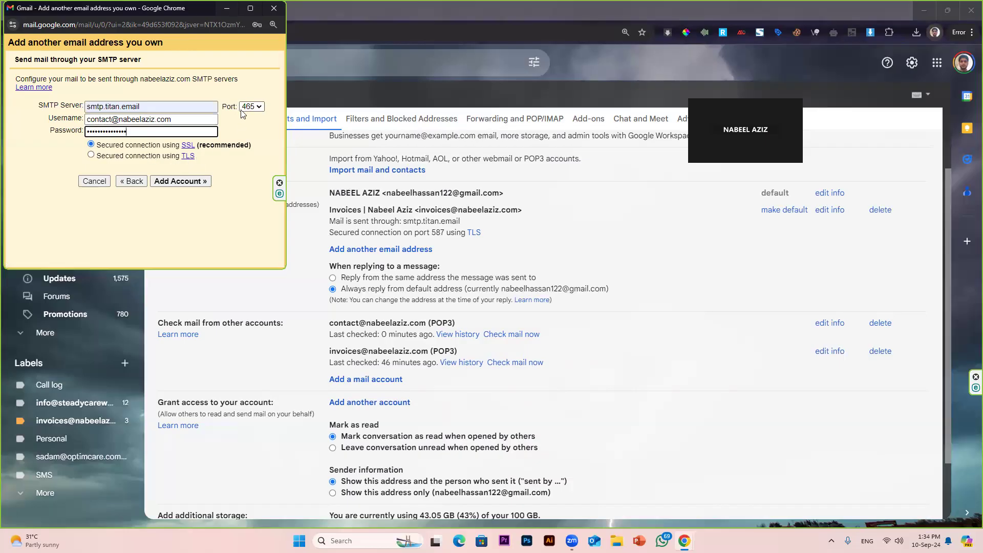
click(257, 108)
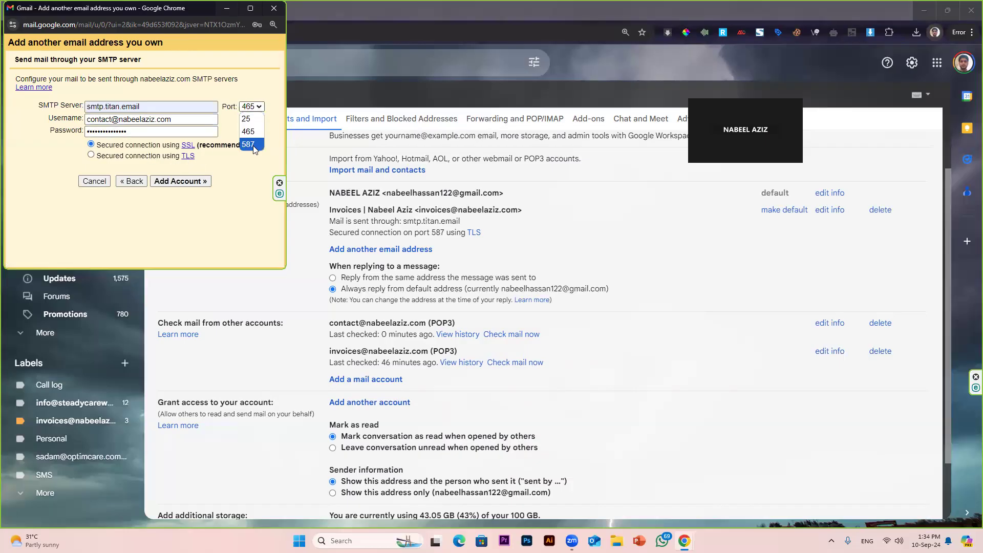
click(122, 151)
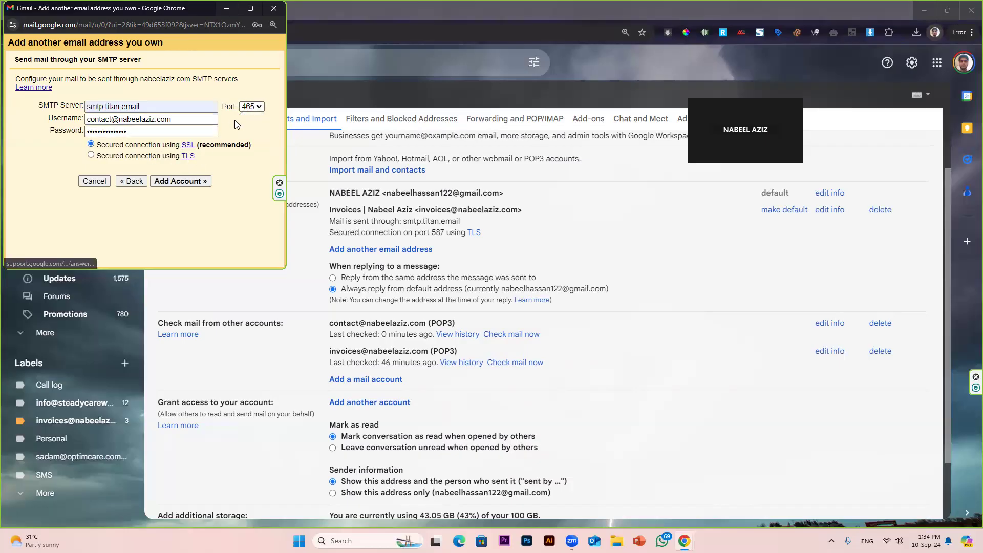
click(249, 109)
click(248, 132)
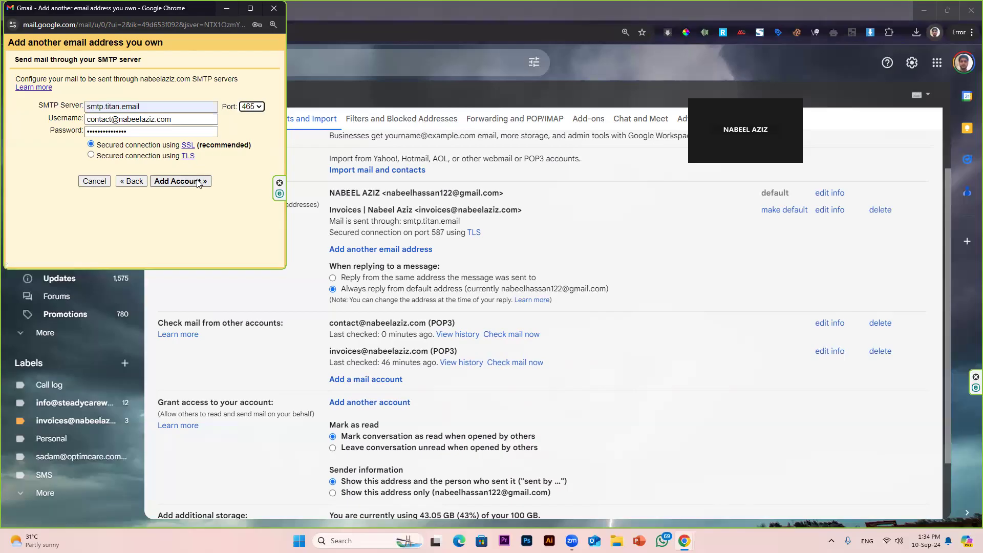
click(181, 182)
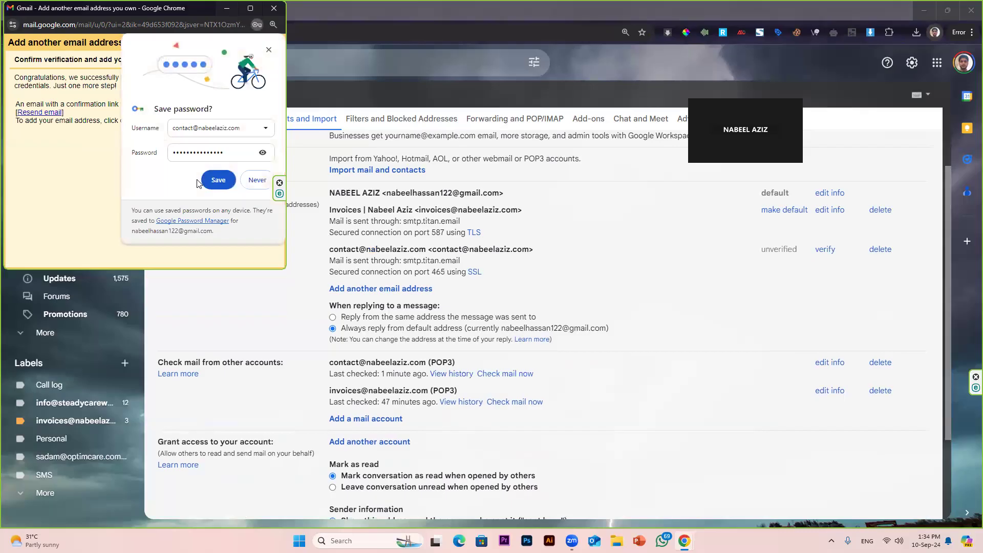
Step: Dismiss the save-password prompt and highlight the verification success message
click(268, 50)
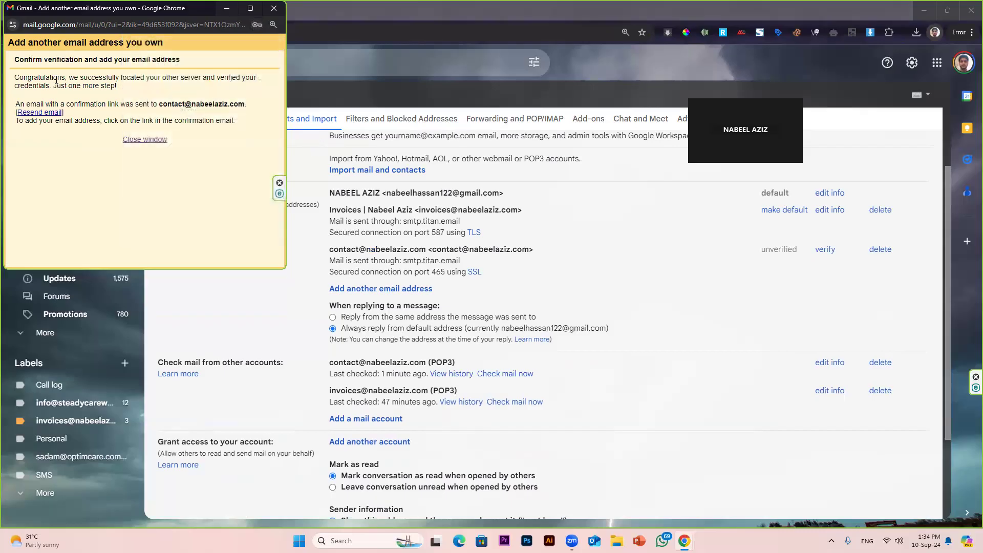
drag(17, 80, 124, 94)
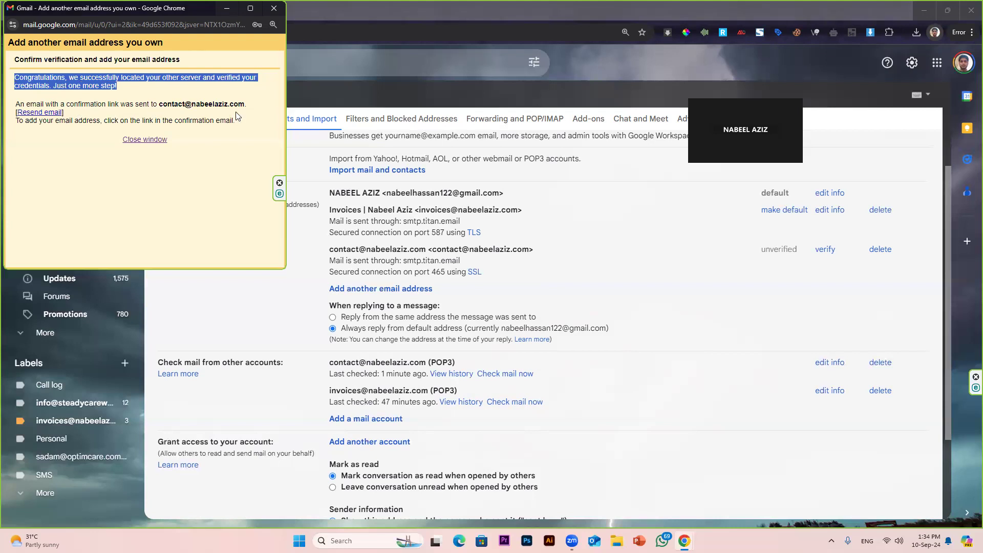
Step: Close the confirmation window, run Check mail now for the contact POP3 account, and view Inbox
click(145, 139)
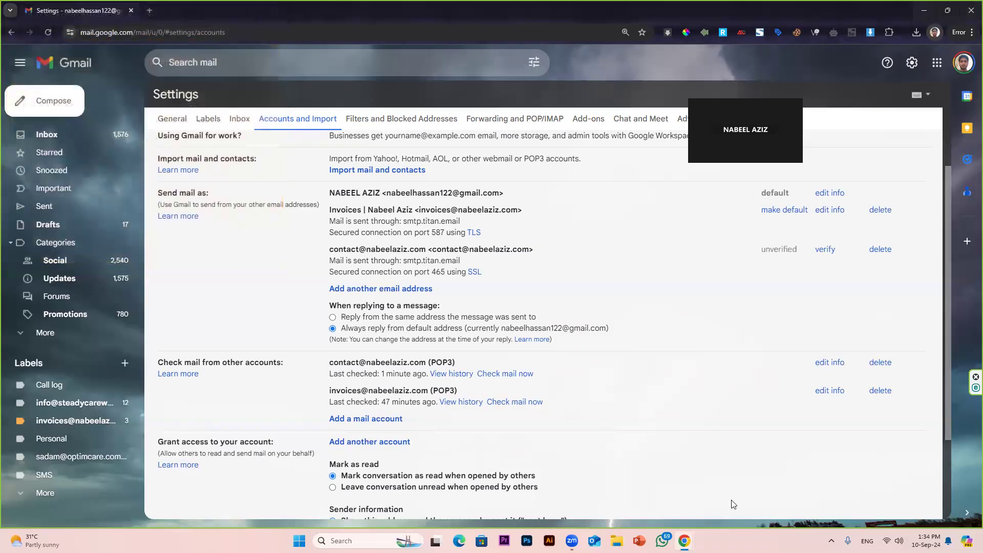
mouse_move(684, 541)
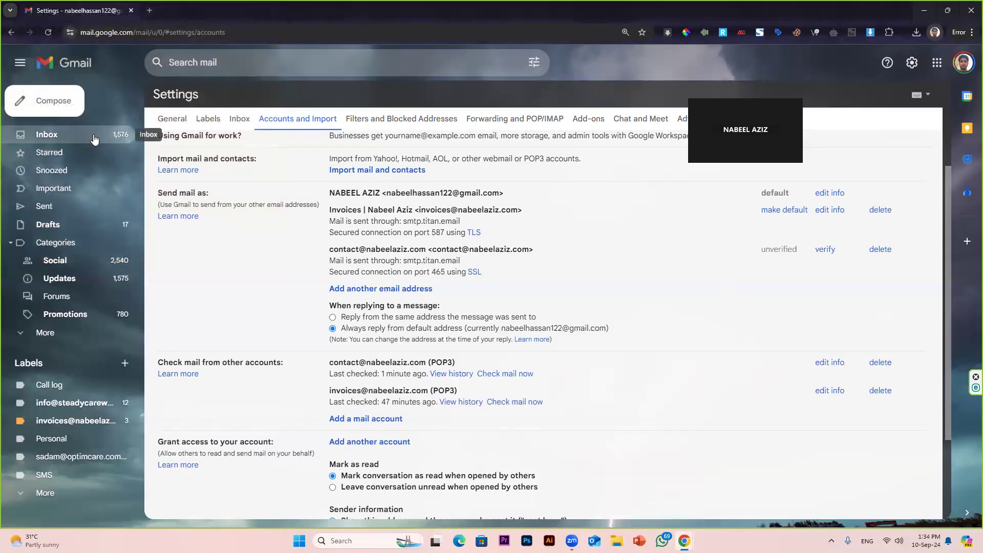
click(499, 378)
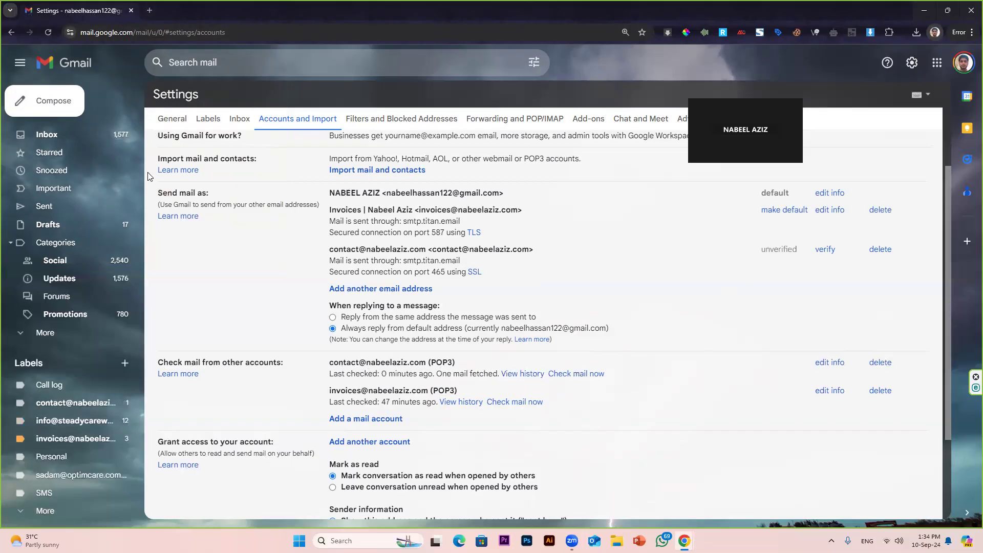
click(79, 135)
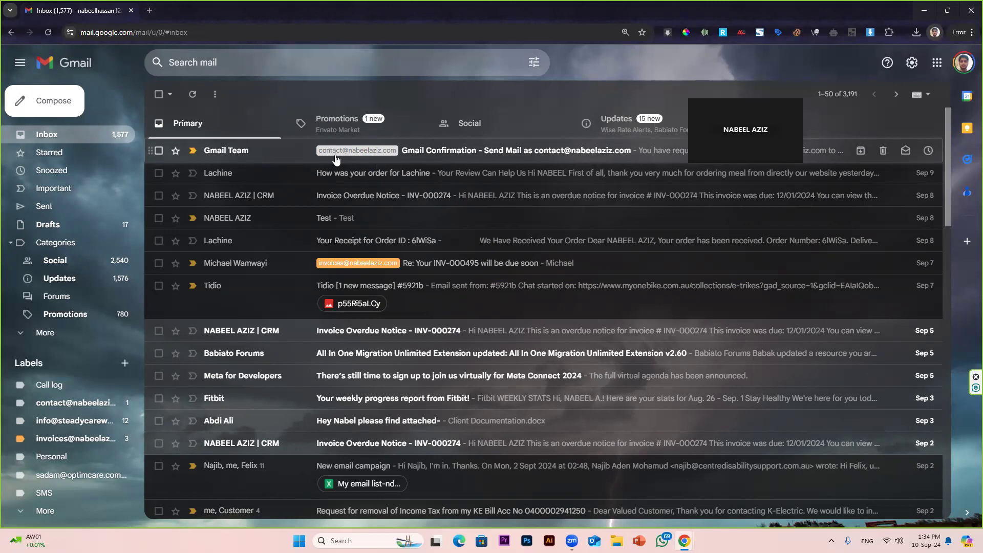
Step: Open the Gmail Confirmation email, follow its link, confirm sending, and close the success page
click(483, 155)
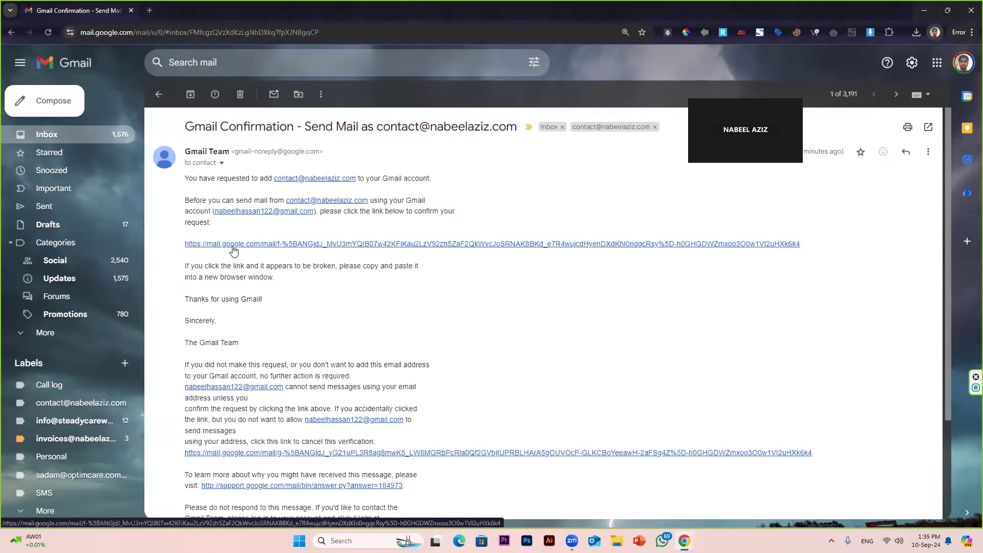
click(234, 244)
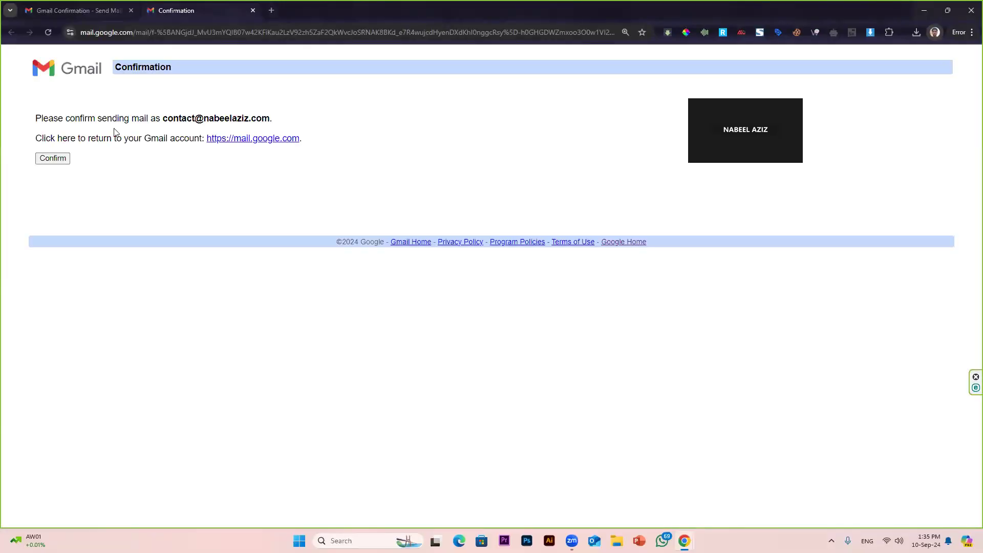
click(62, 162)
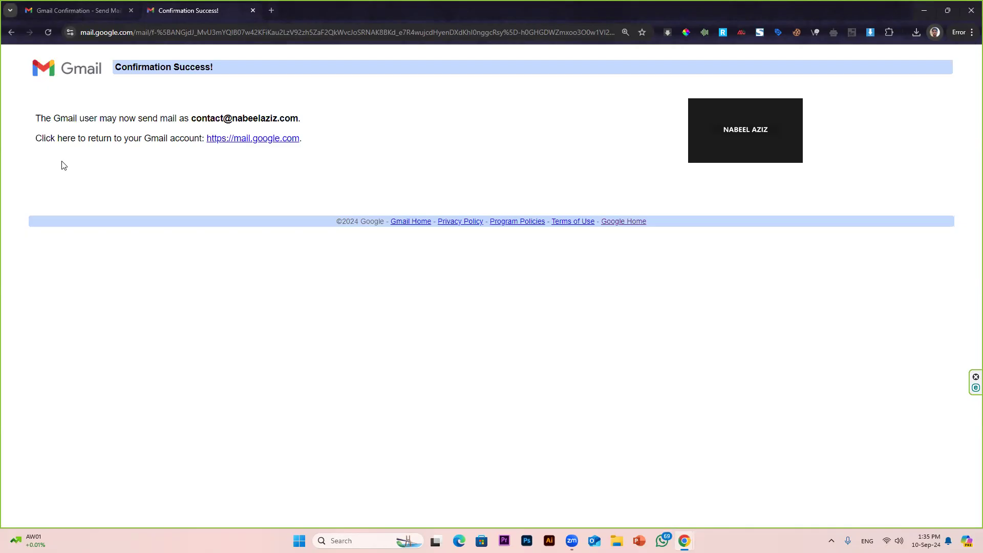
click(252, 11)
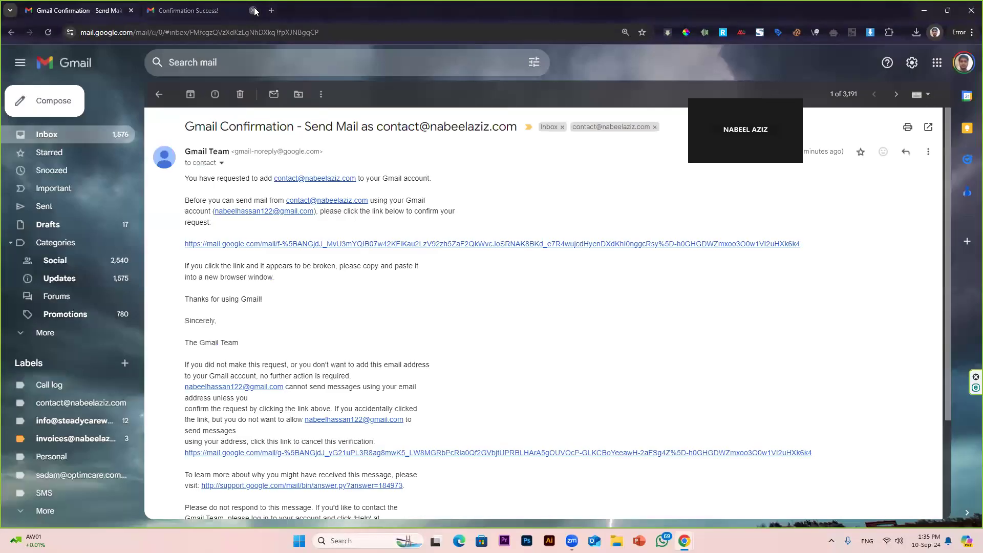
click(60, 139)
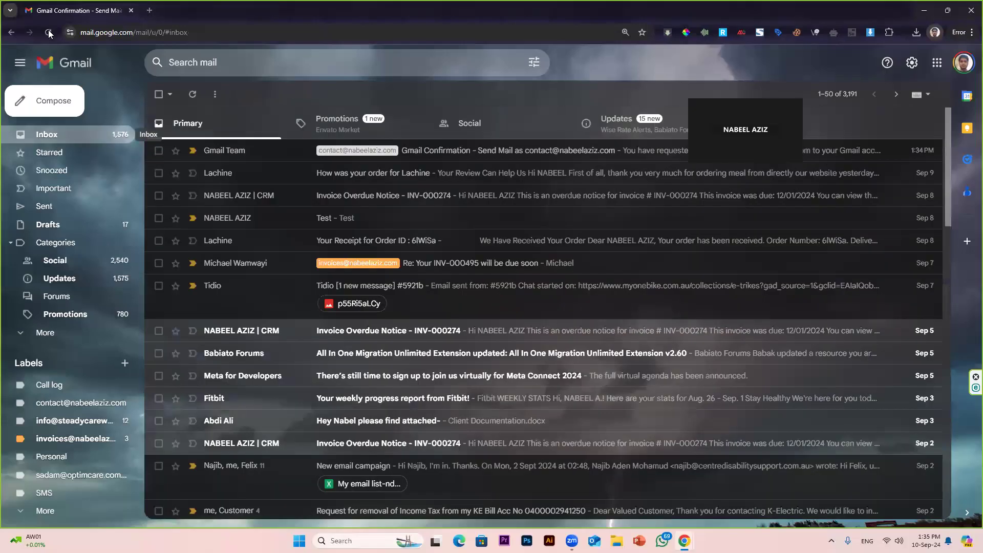
click(49, 32)
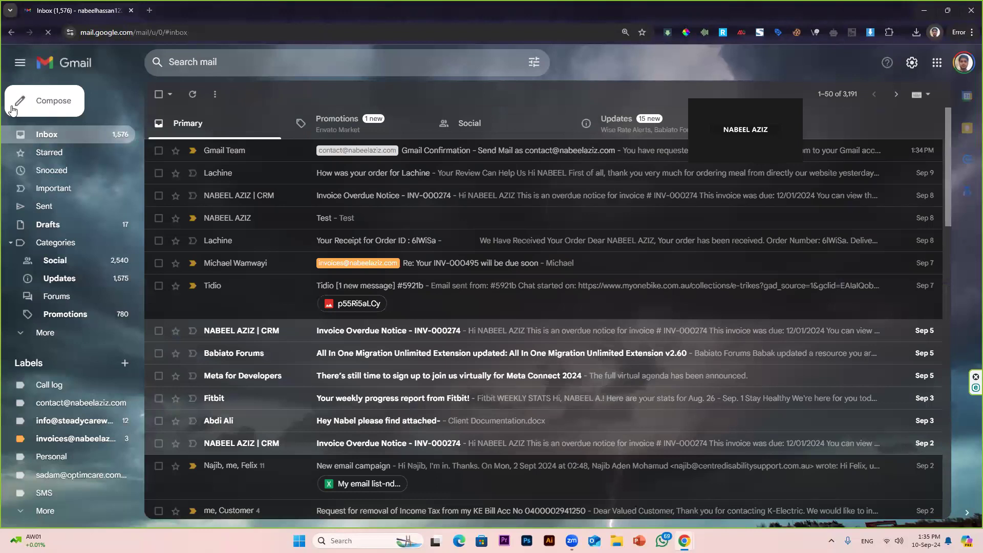
click(56, 110)
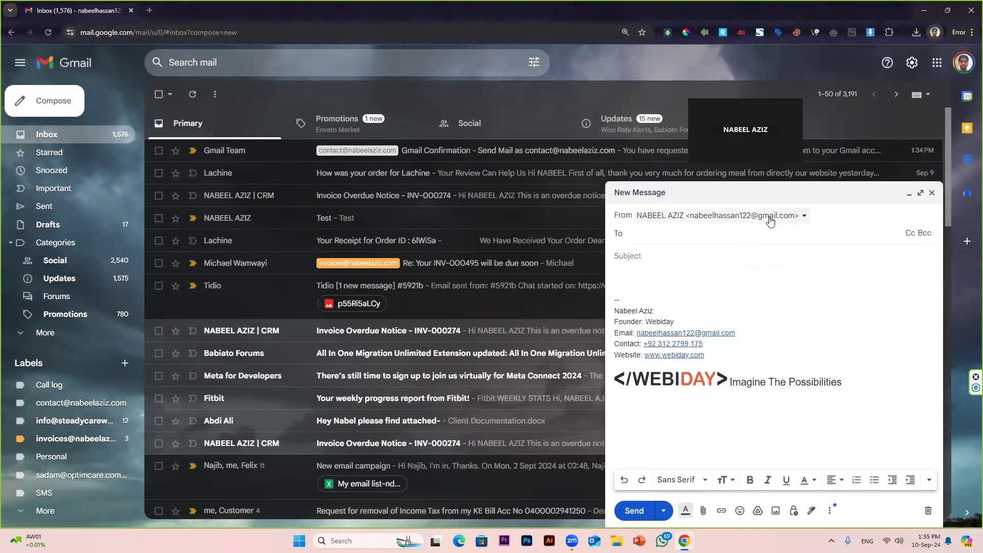
click(770, 220)
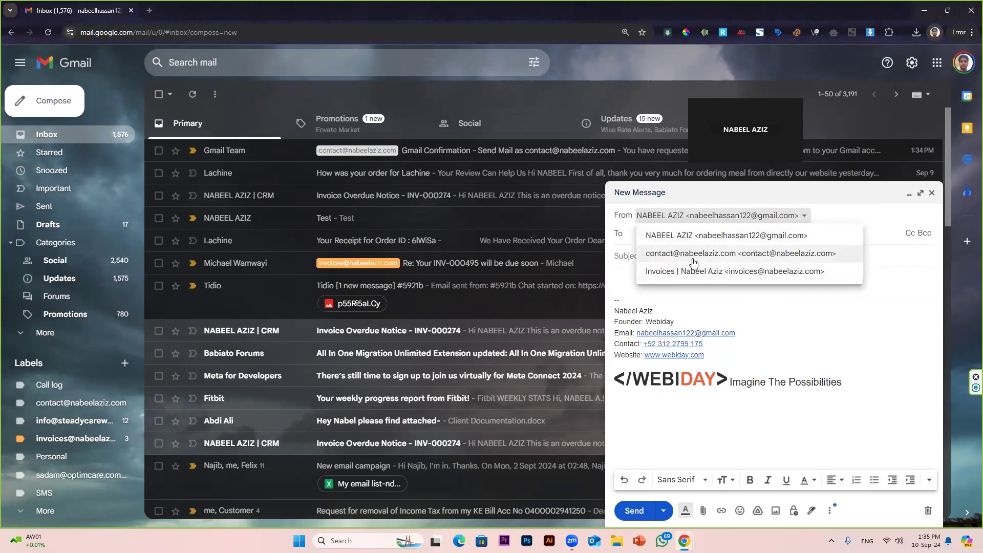
click(657, 259)
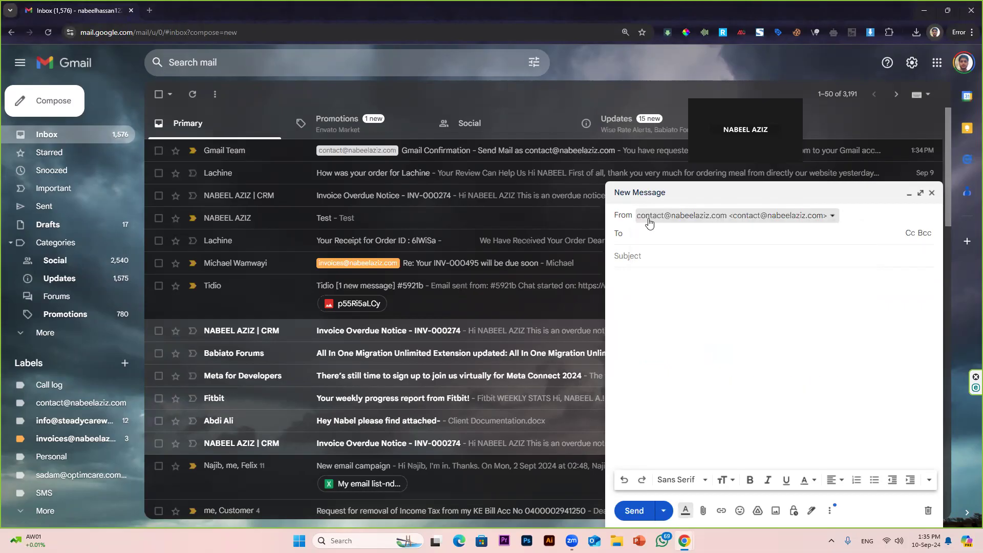
click(730, 224)
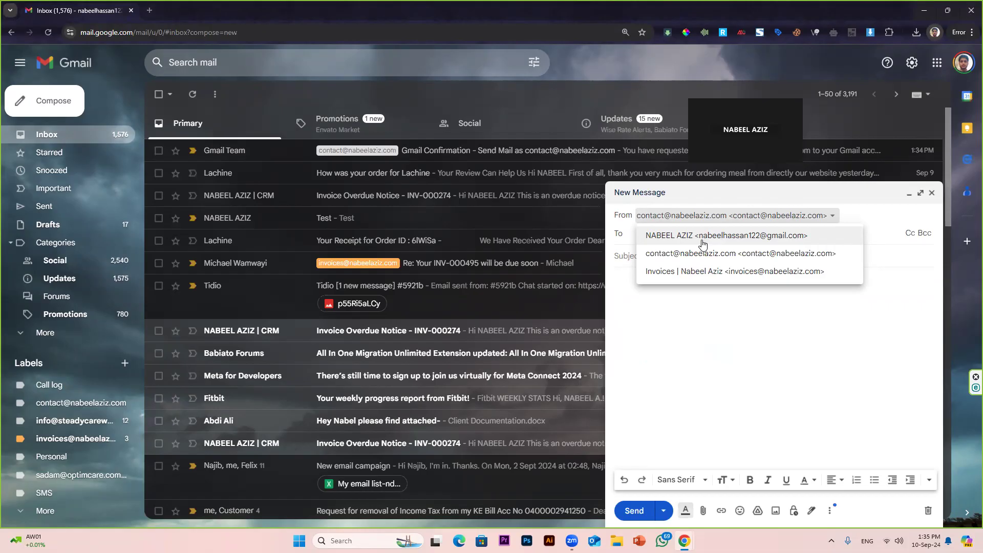
click(809, 253)
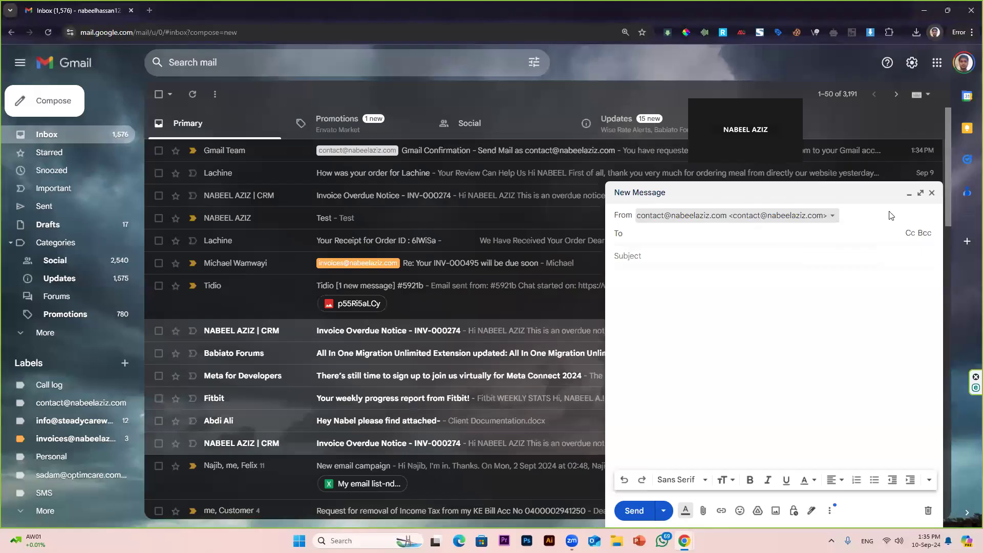
Step: Minimize Gmail and bring up the Titan webmail inbox holding the Gmail Confirmation email
click(925, 10)
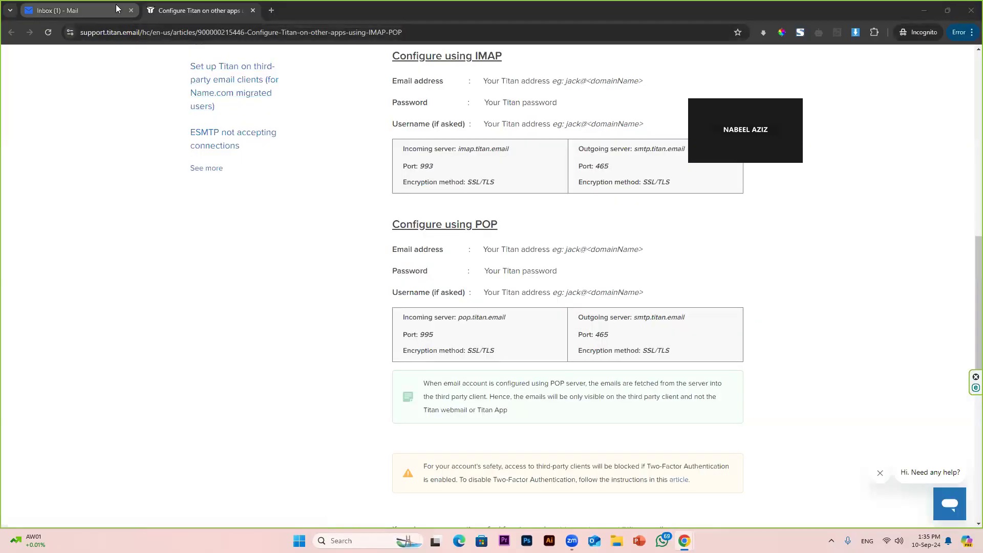
click(99, 4)
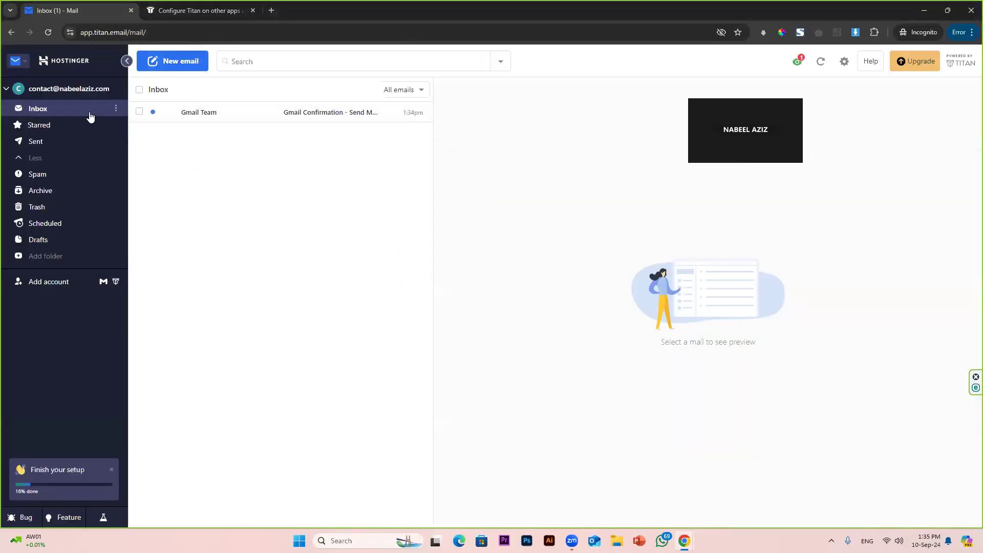